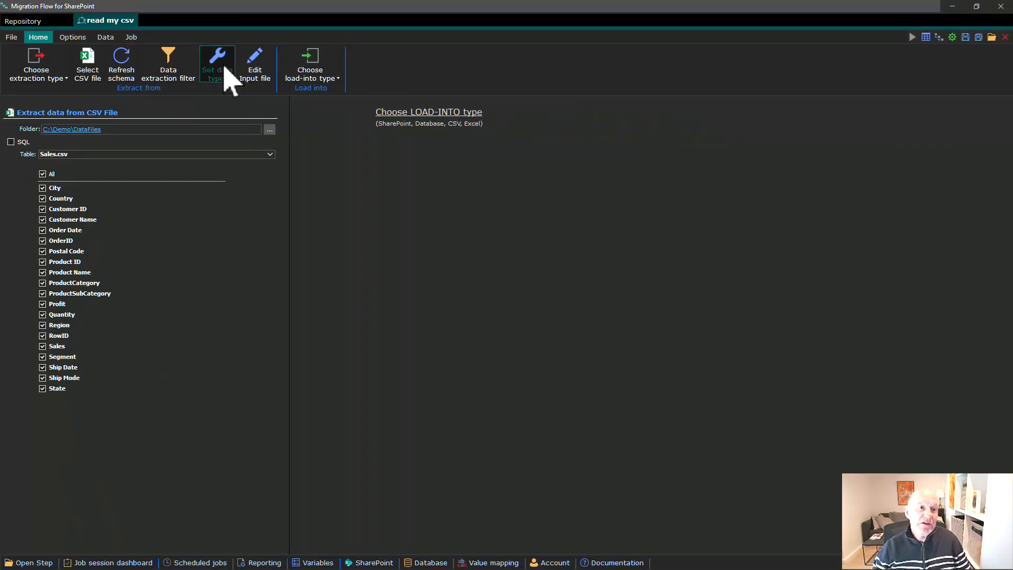
Review the column data types of Sales.csv and extract its data for analysis with the row limit set to All Items.
left_click(222, 68)
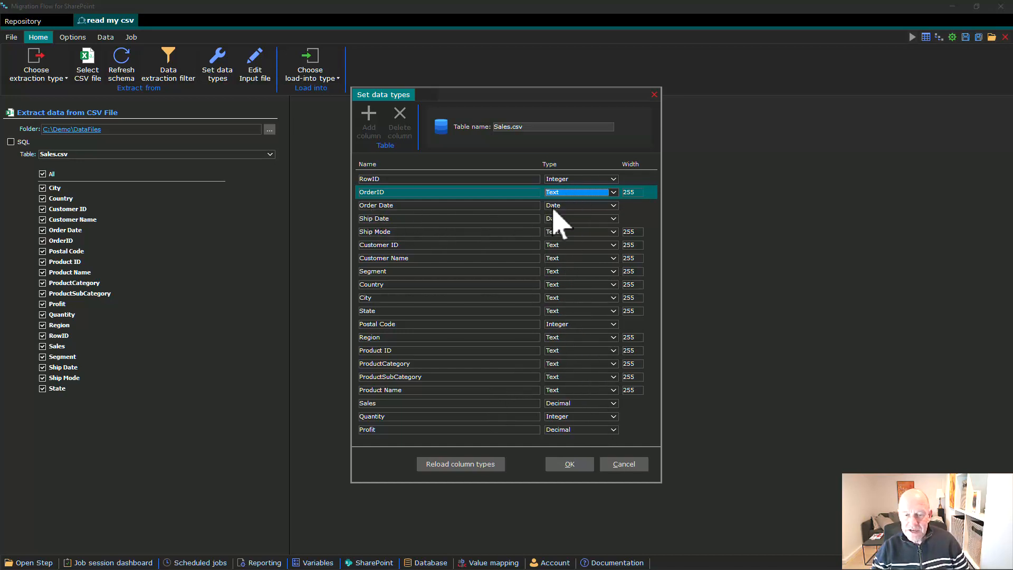
left_click(572, 464)
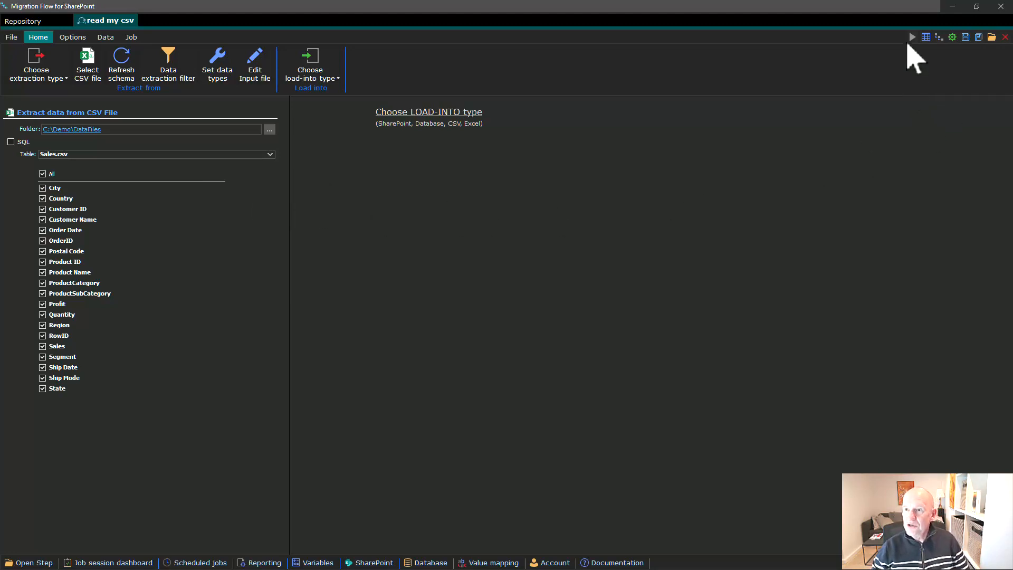
left_click(927, 38)
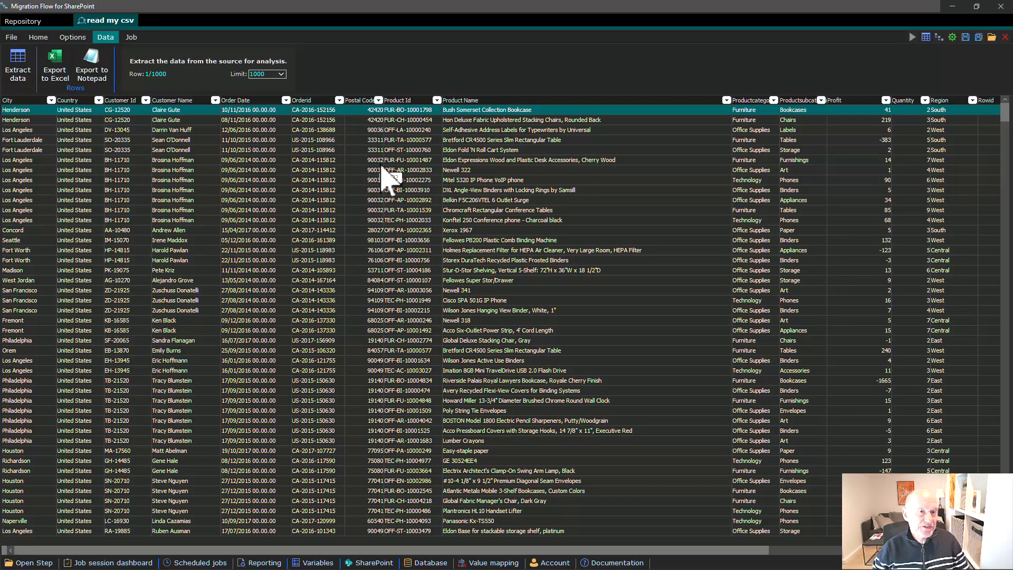
left_click(282, 75)
left_click(262, 86)
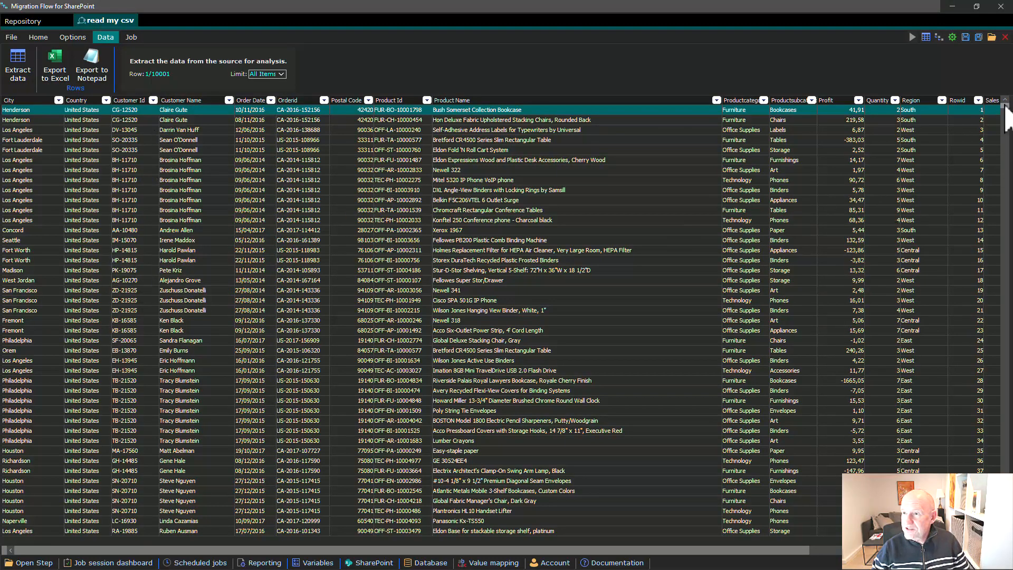
mouse_move(1006, 106)
left_mouse_down()
mouse_move(1006, 148)
mouse_move(1007, 107)
left_mouse_up()
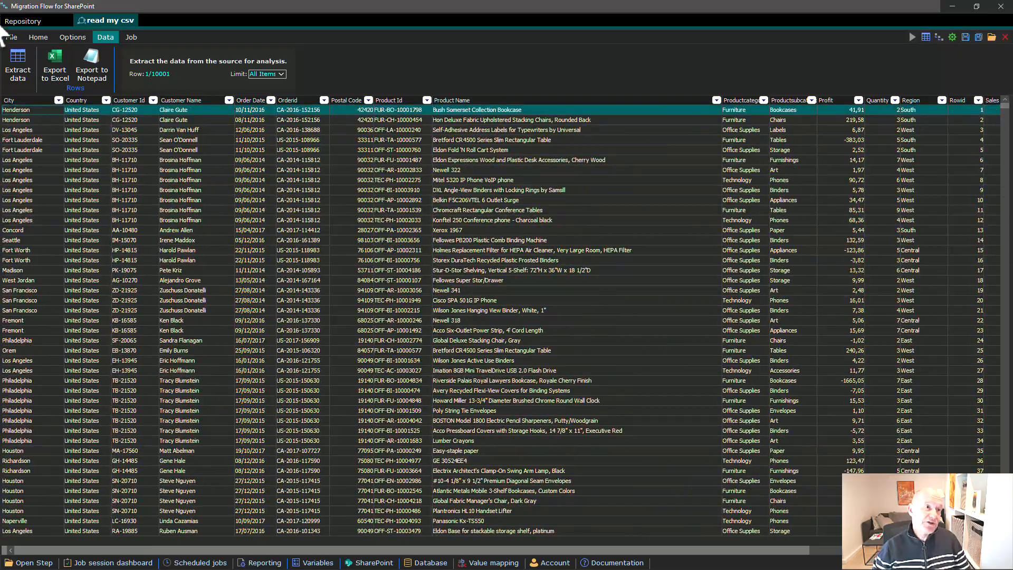
left_click(38, 38)
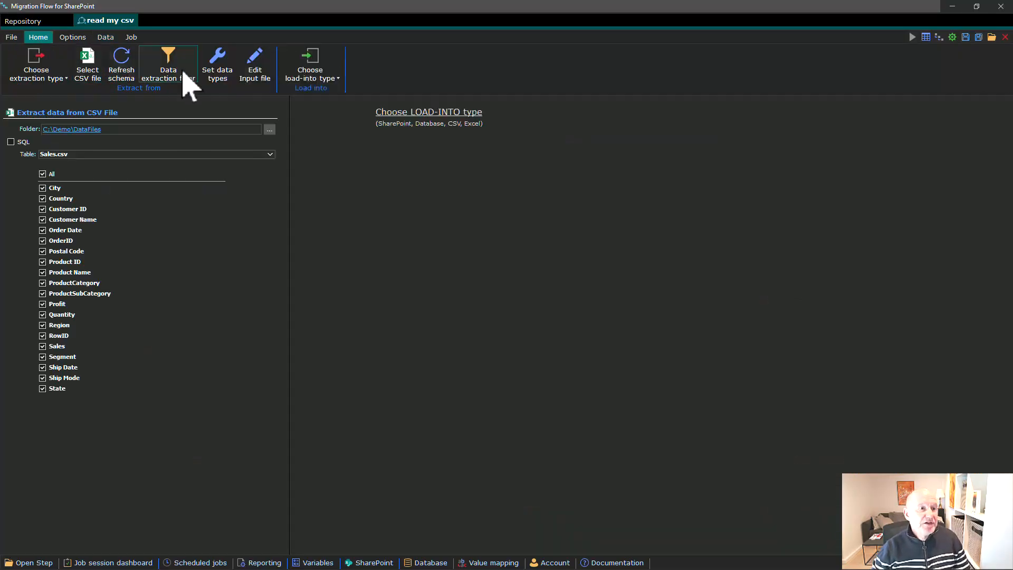
Create a data extraction filter with the criterion City = Los Angeles and extract the filtered rows for inspection.
left_click(176, 74)
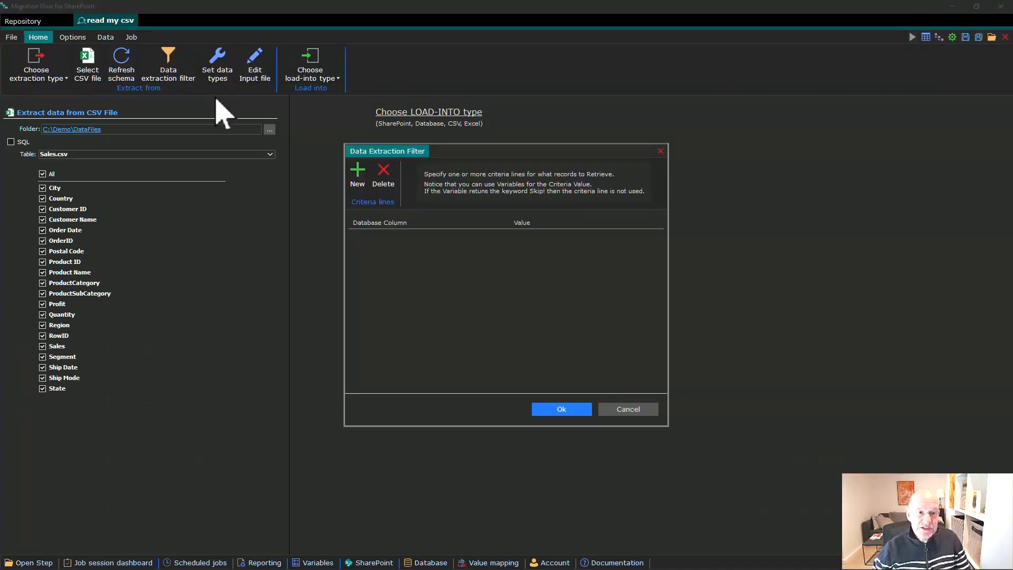
left_click(361, 180)
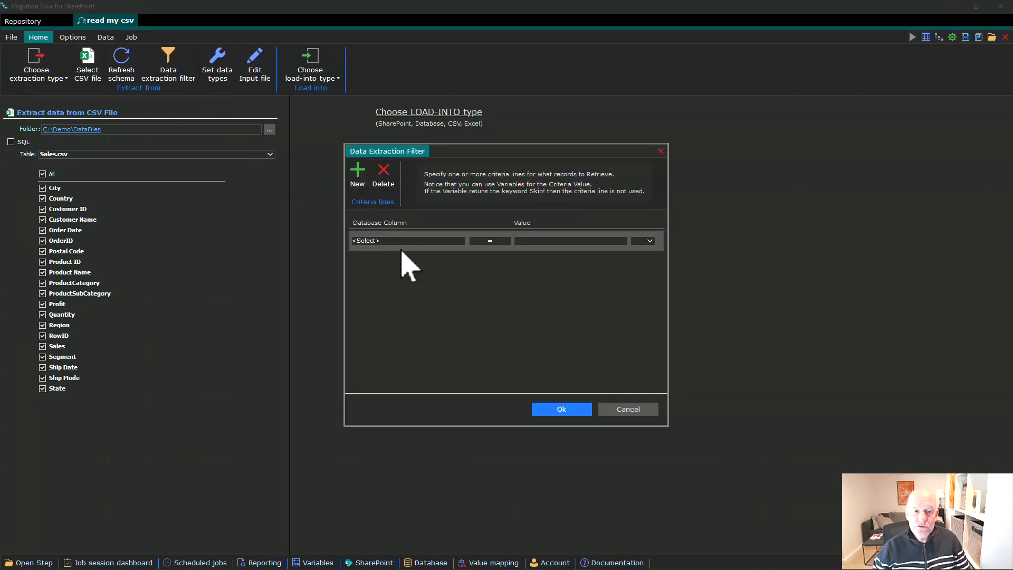
left_click(450, 243)
left_click(368, 260)
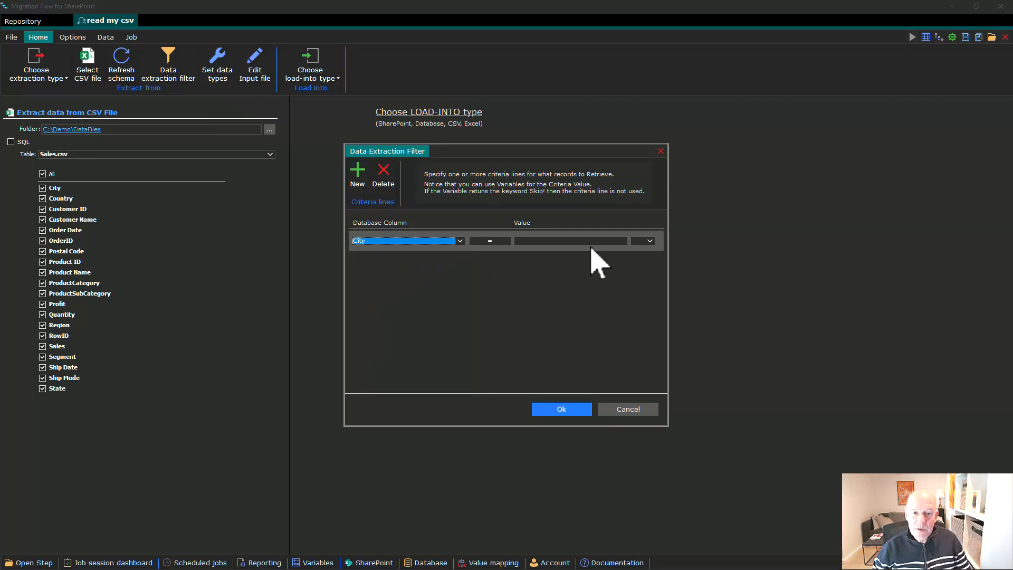
left_click(538, 241)
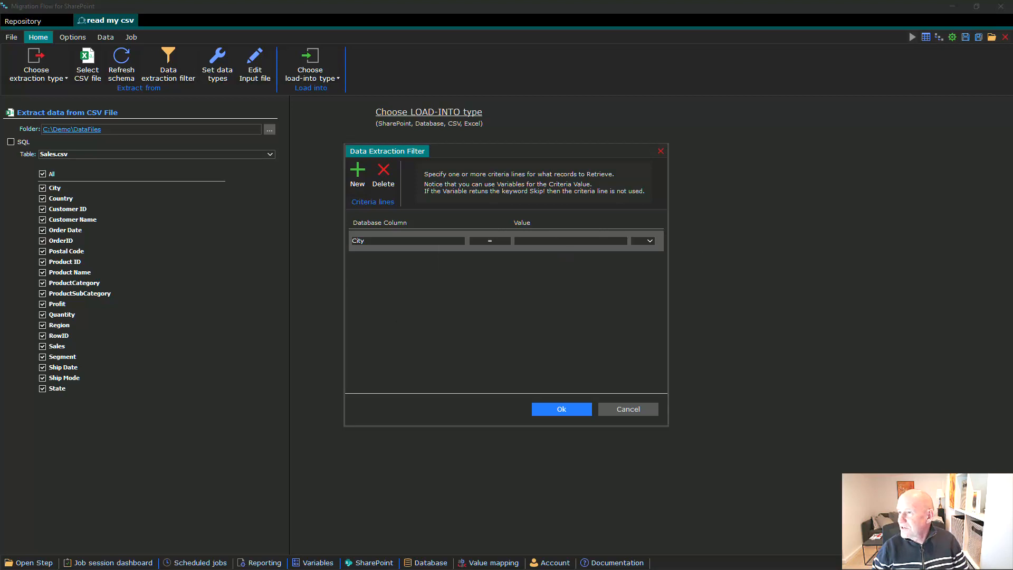
left_click(531, 243)
type("Los Angeles")
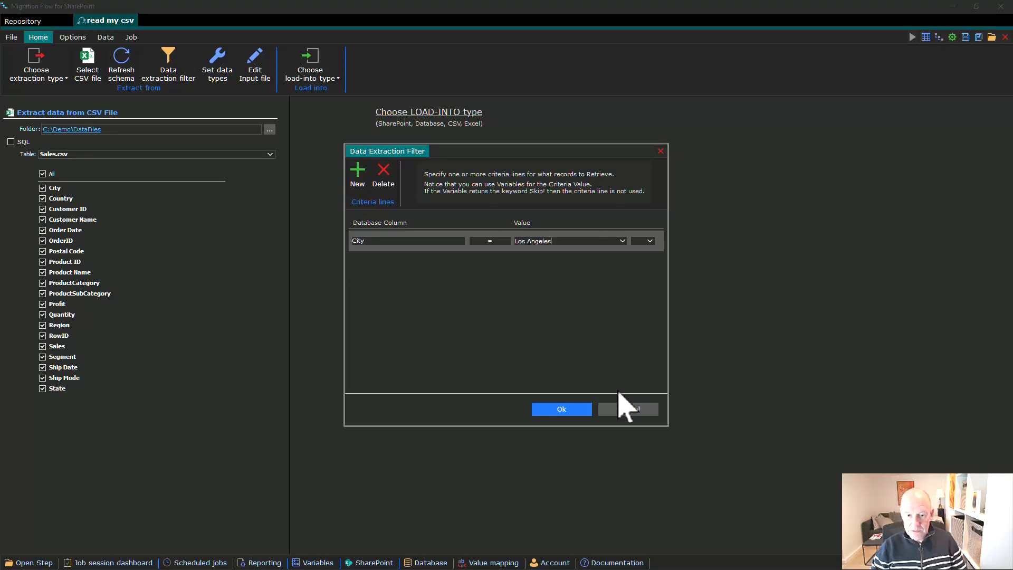
left_click(564, 410)
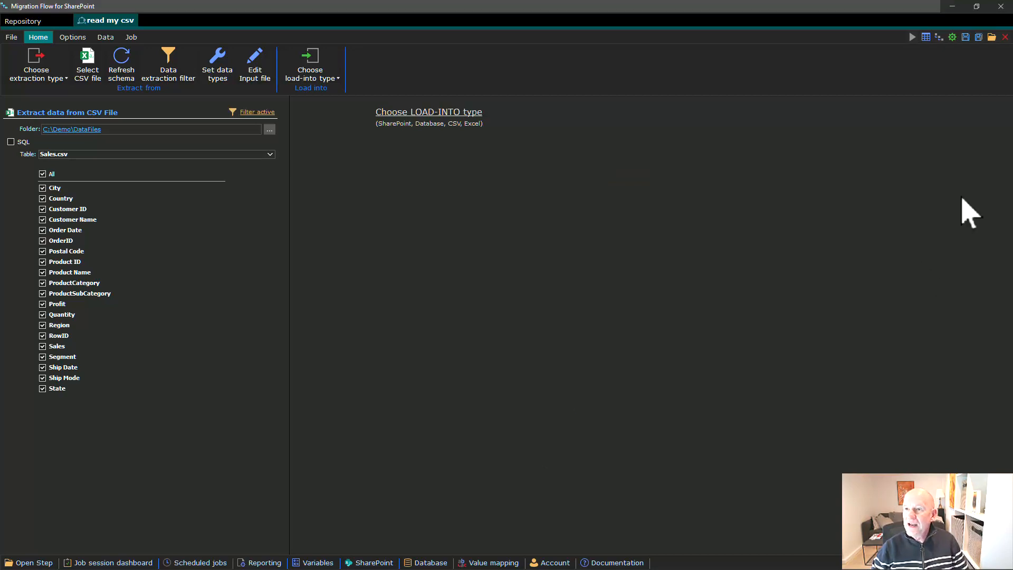
left_click(913, 37)
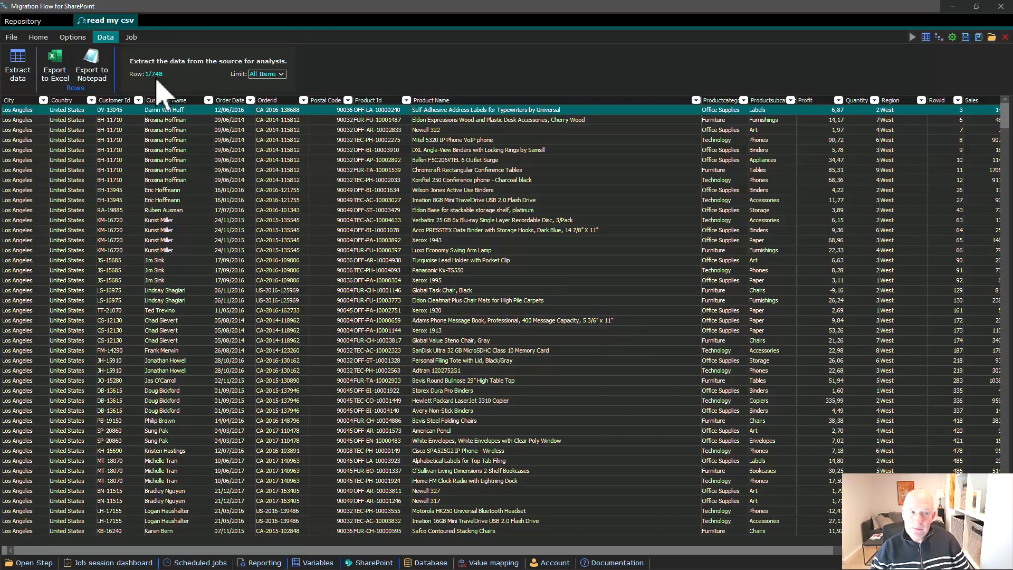
left_click(38, 37)
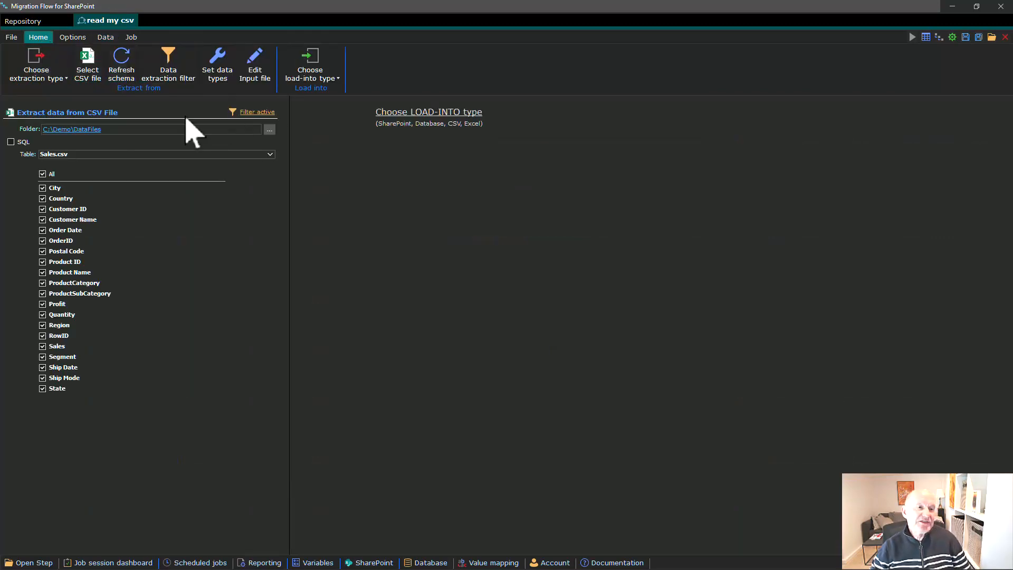
Add a second criterion to the active extraction filter, requiring Order Date >= 30/09/2016.
left_click(258, 113)
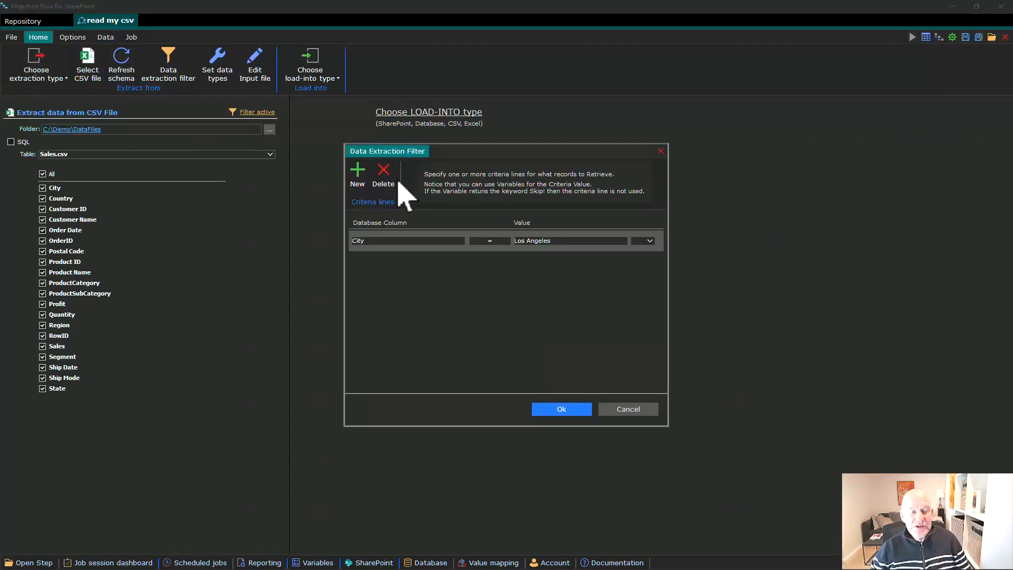
left_click(359, 179)
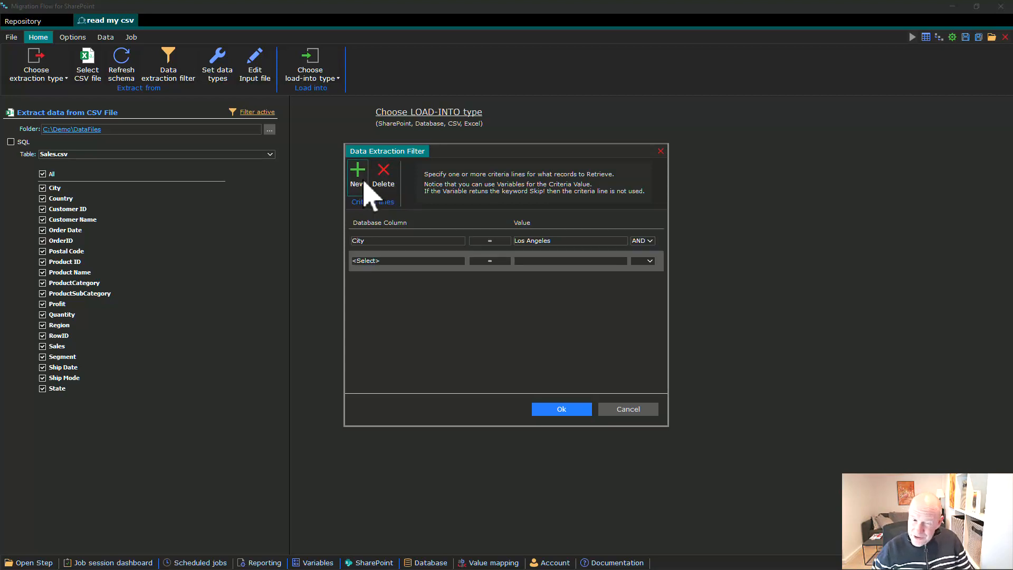
left_click(404, 261)
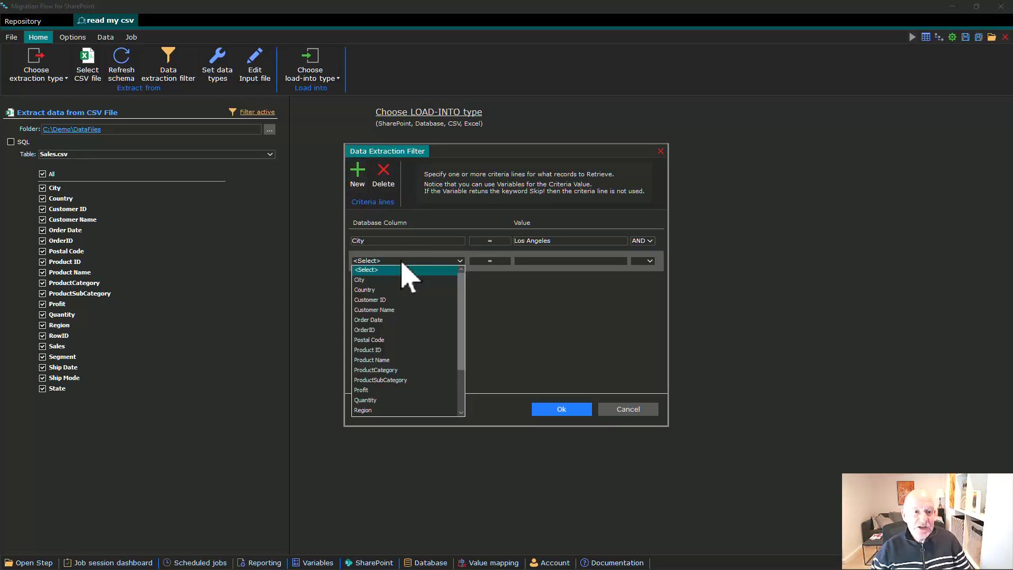
left_click(369, 320)
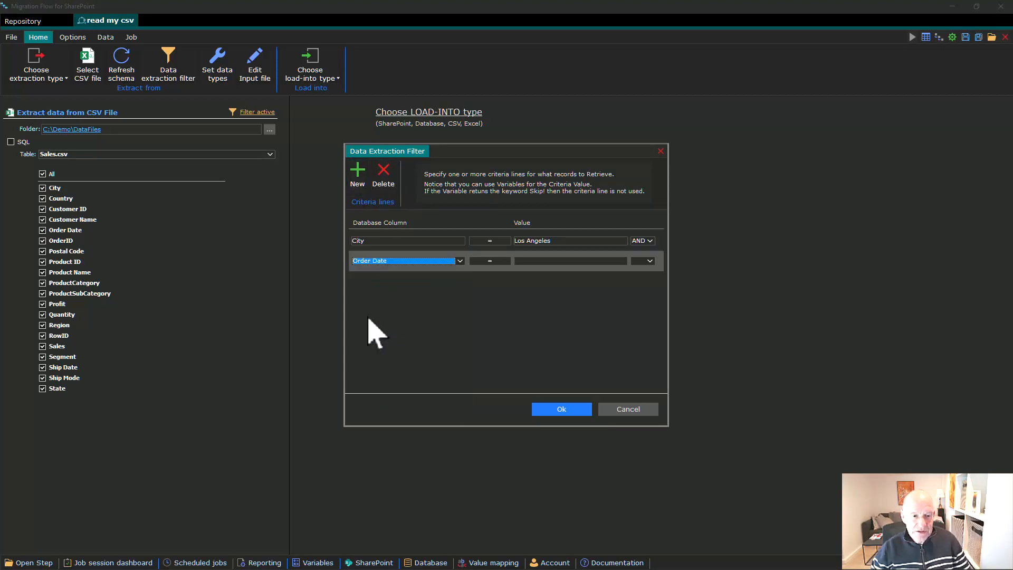
left_click(506, 261)
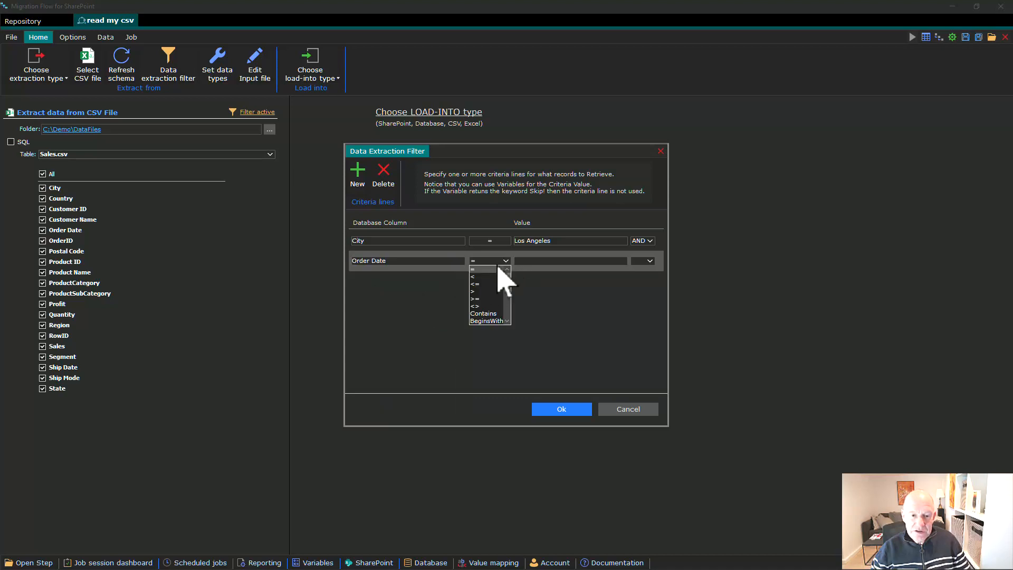
left_click(478, 299)
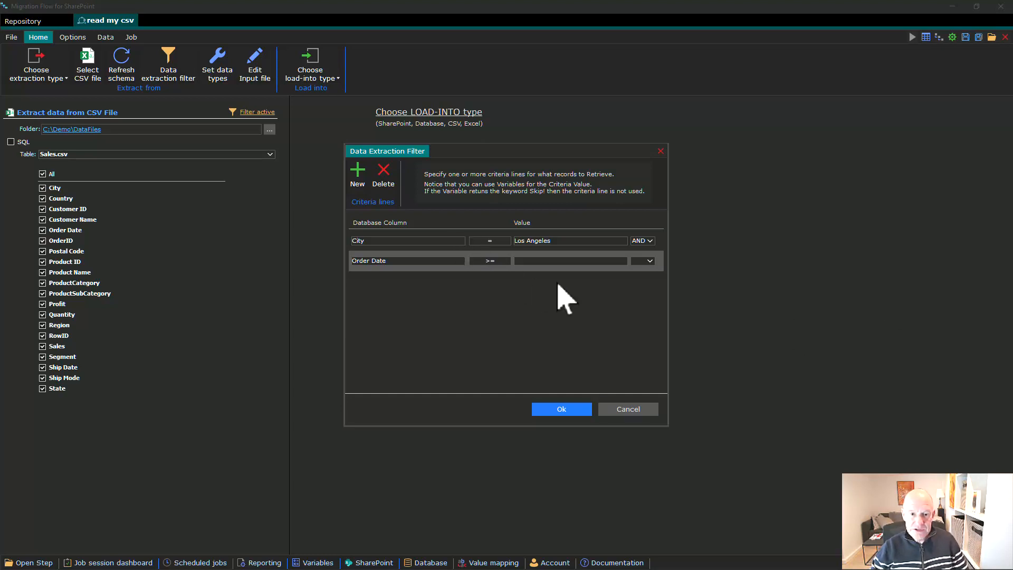
left_click(555, 261)
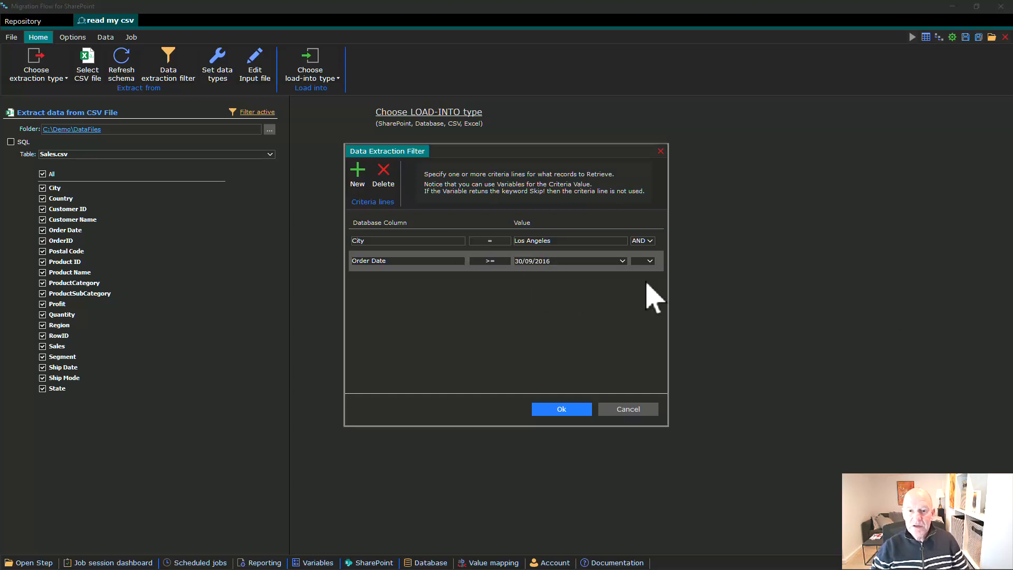
Add a third filter criterion of Order Date <= 30/01/2017, apply the filter and extract the matching rows for inspection.
left_click(359, 182)
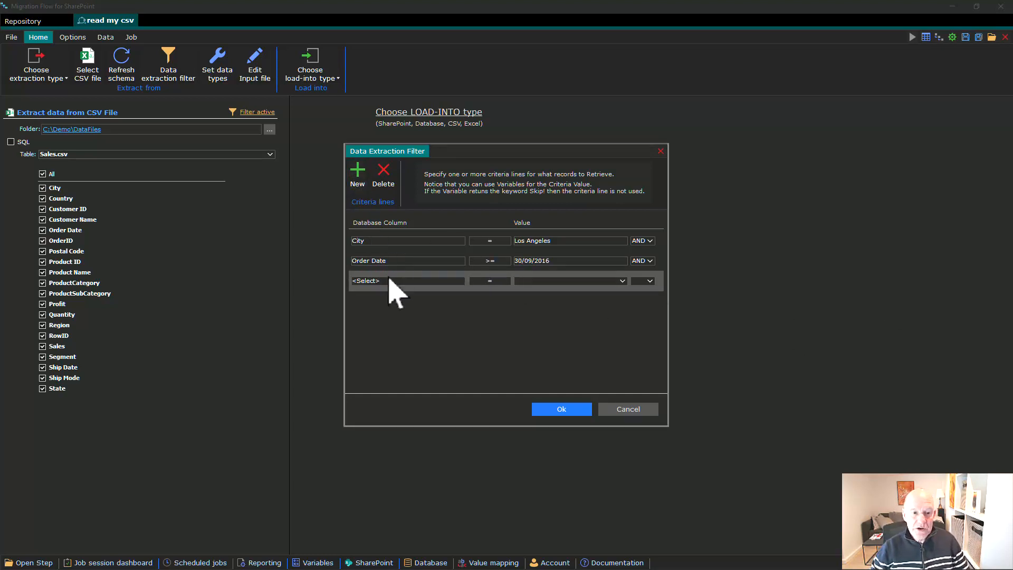
left_click(394, 281)
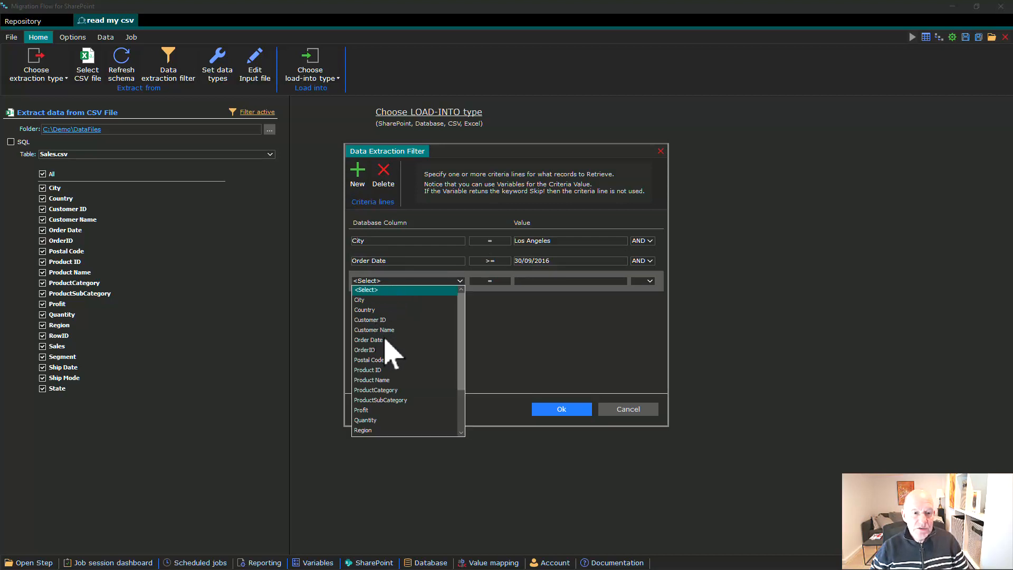
left_click(385, 341)
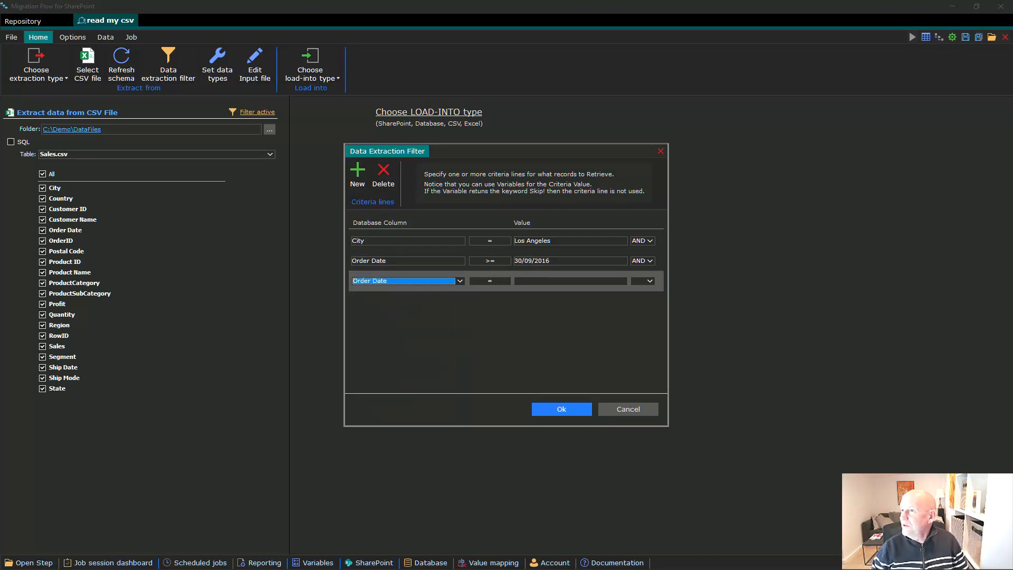
left_click(489, 281)
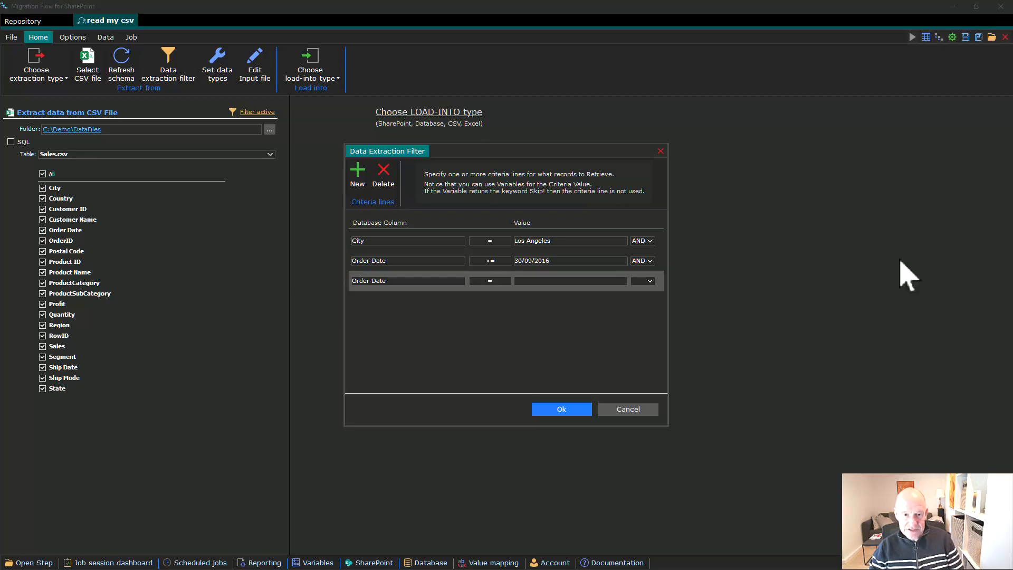
left_click(490, 281)
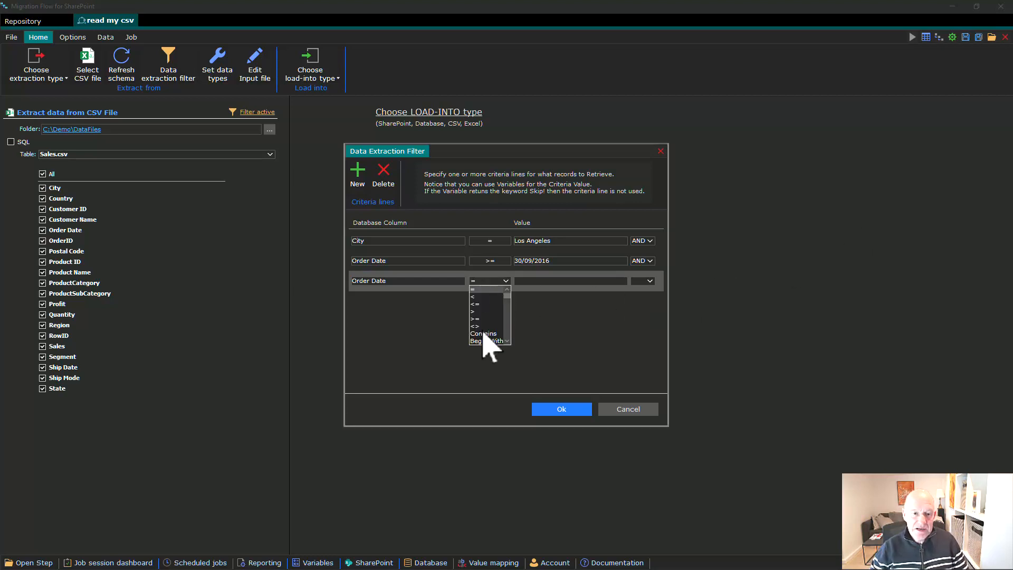
left_click(478, 304)
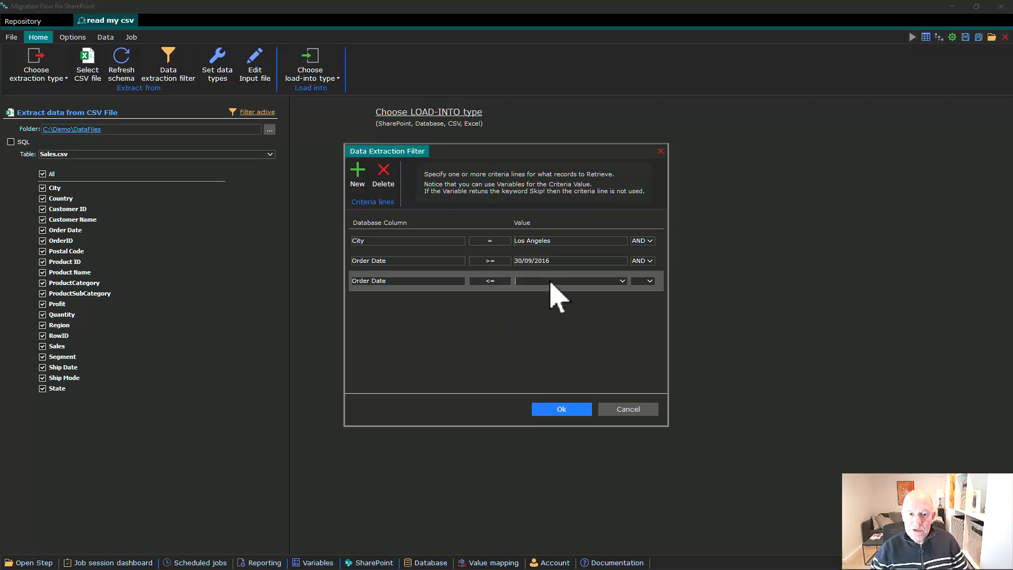
type("30/01/2017")
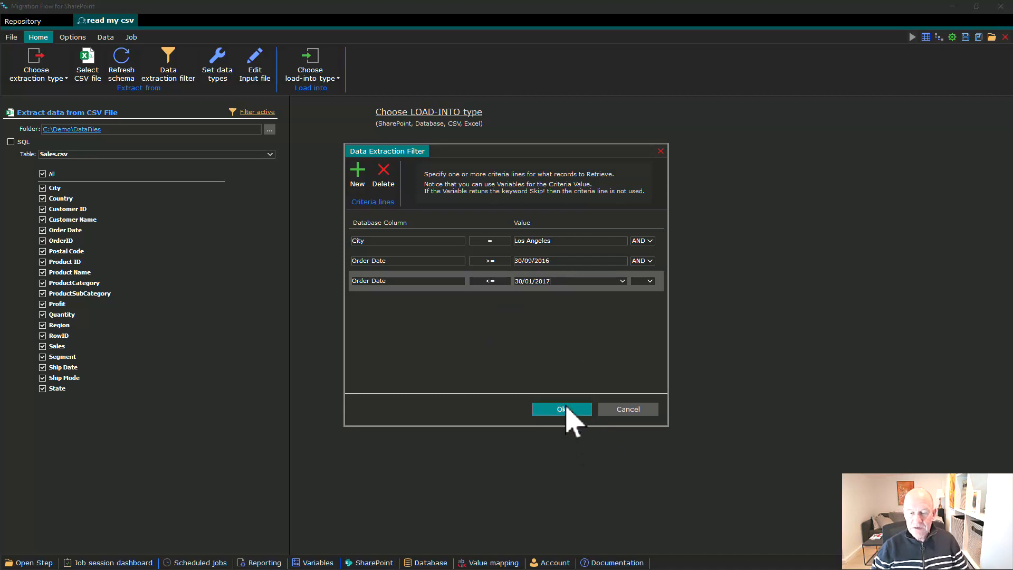
left_click(561, 409)
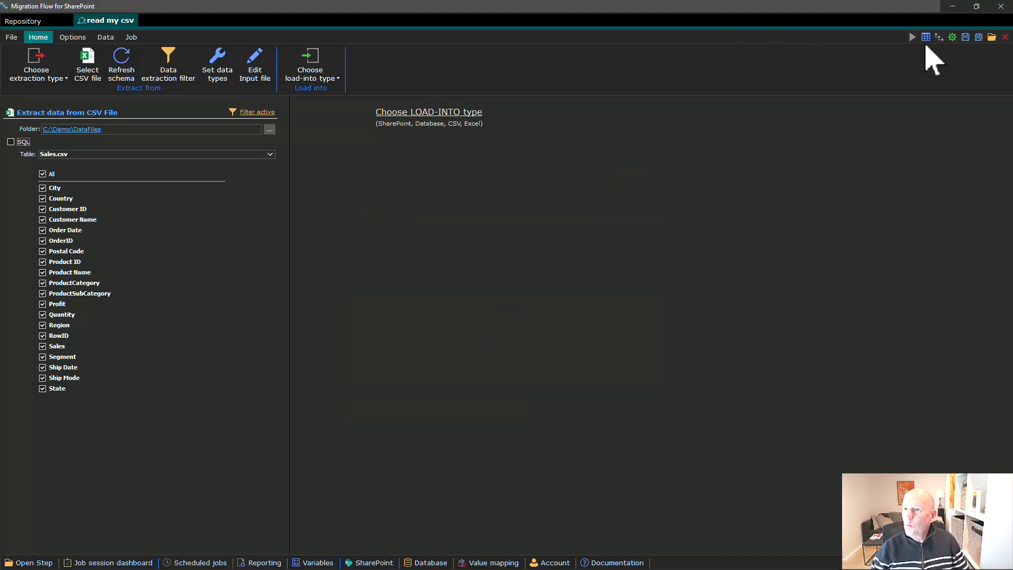
left_click(926, 38)
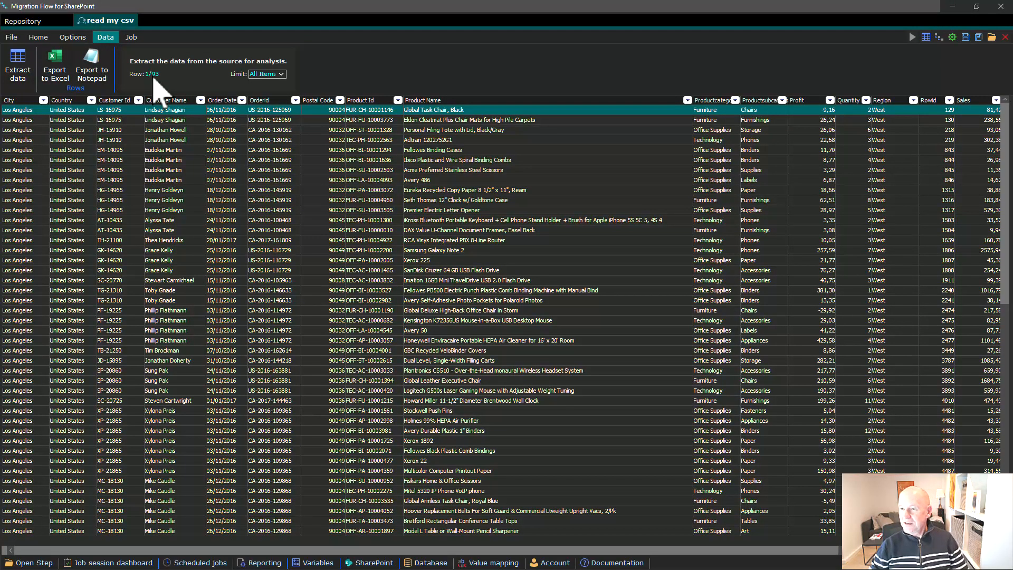
left_click(41, 39)
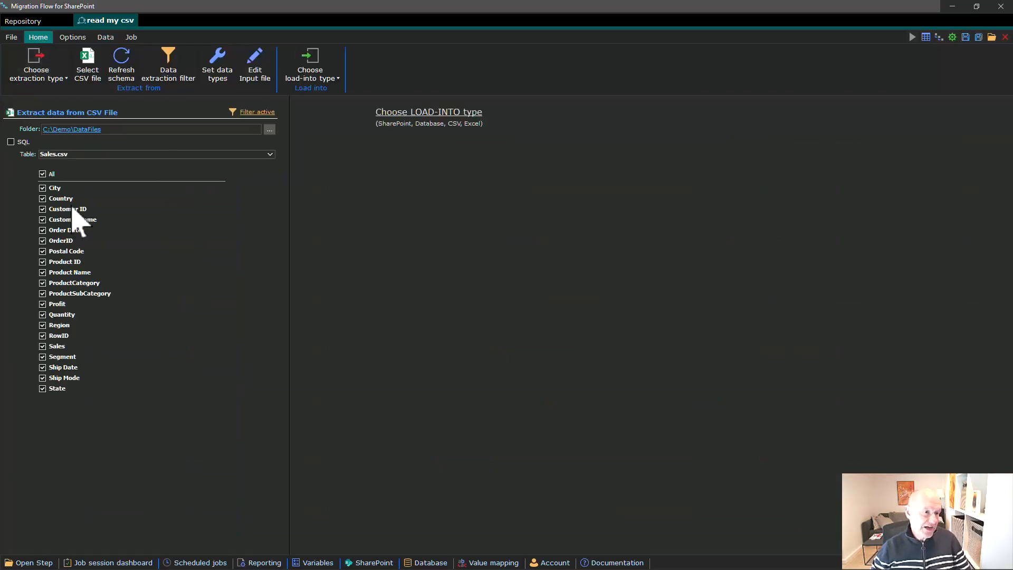
Choose CSV file as the load-into type and run the step in preview mode.
left_click(311, 67)
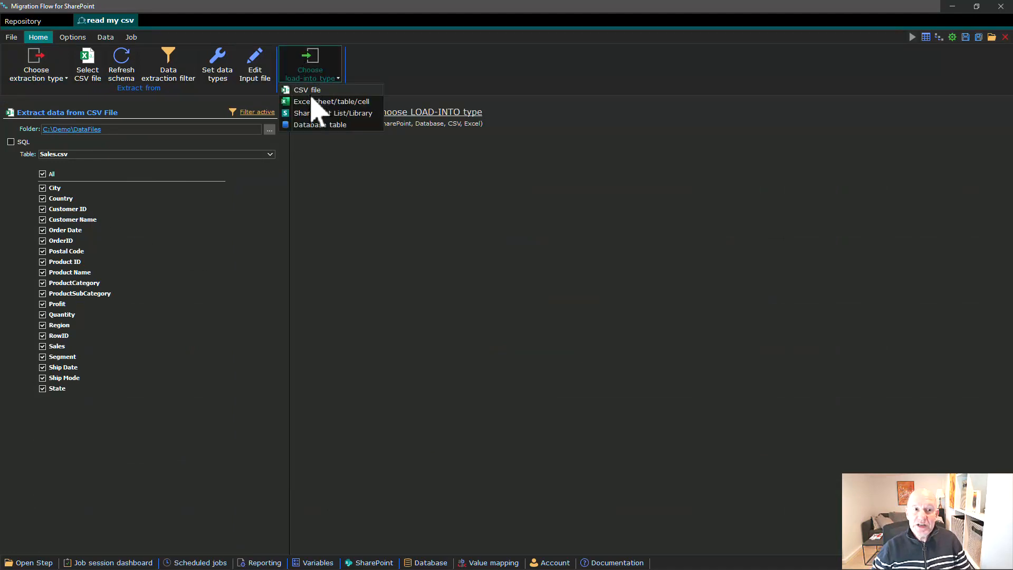
left_click(311, 91)
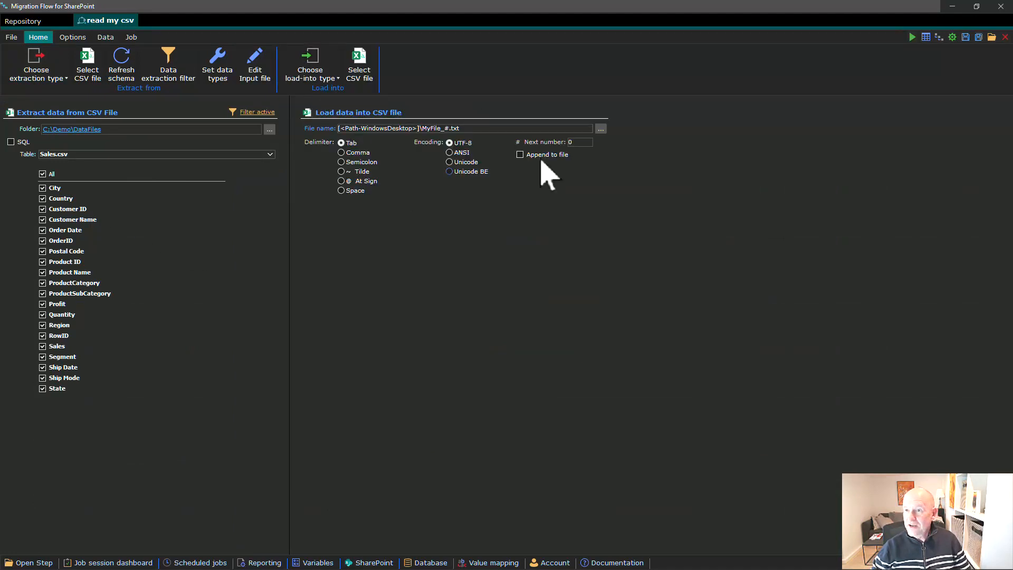
left_click(913, 37)
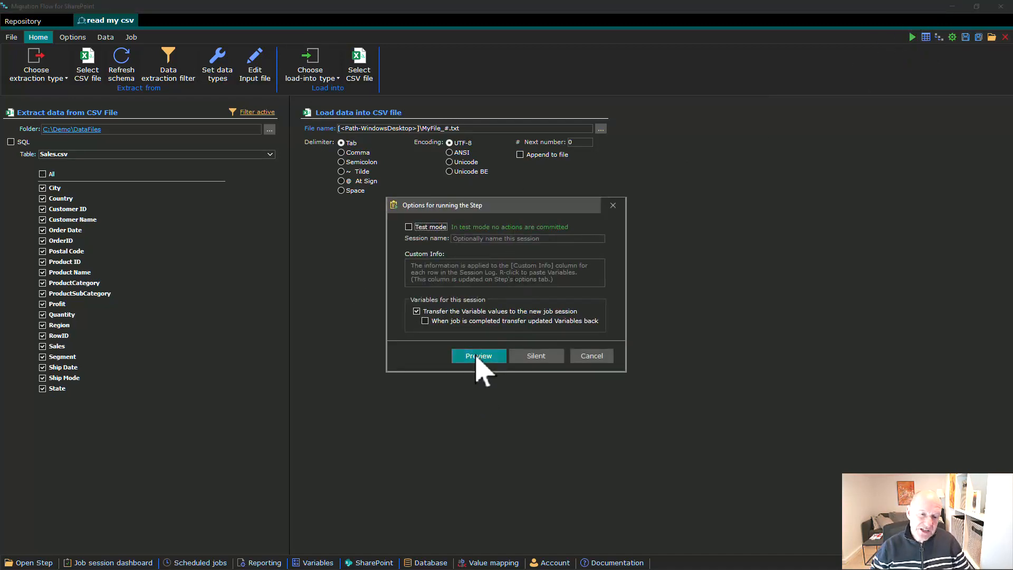
left_click(479, 357)
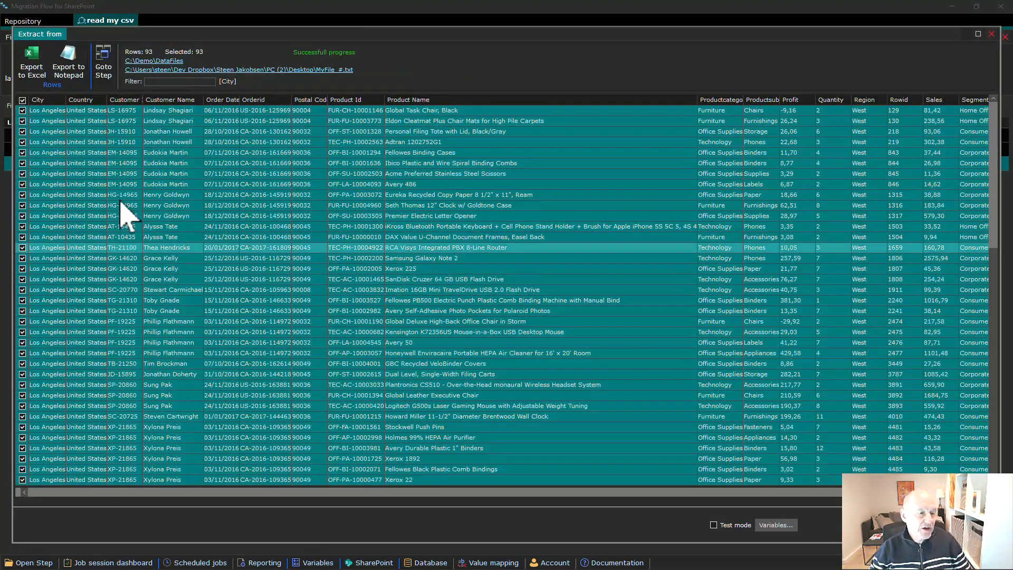
Review the previewed Sales.csv rows and run the load of all selected rows into the CSV file.
scroll(188, 253, "down", 15)
scroll(182, 246, "up", 15)
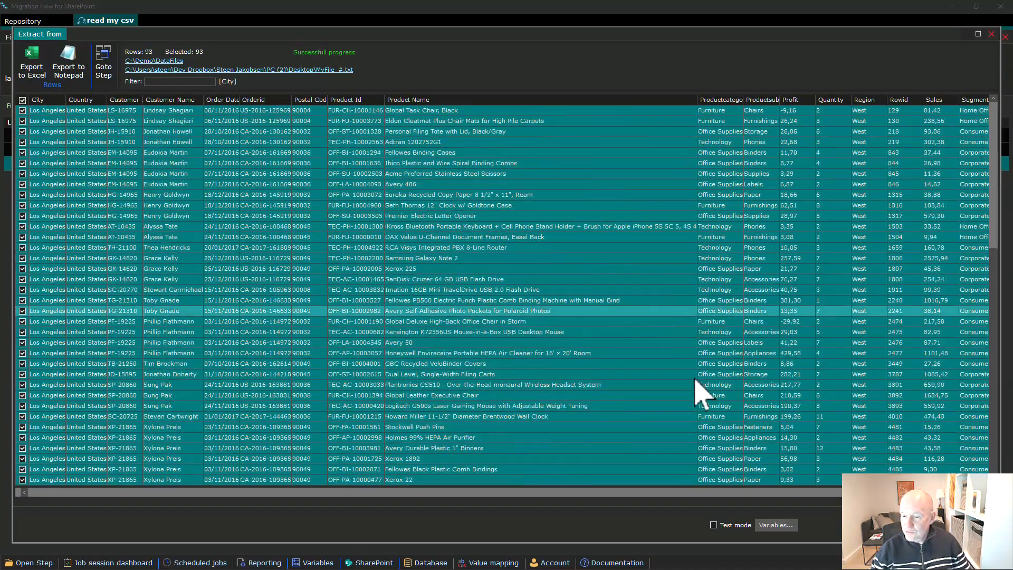
left_click(897, 525)
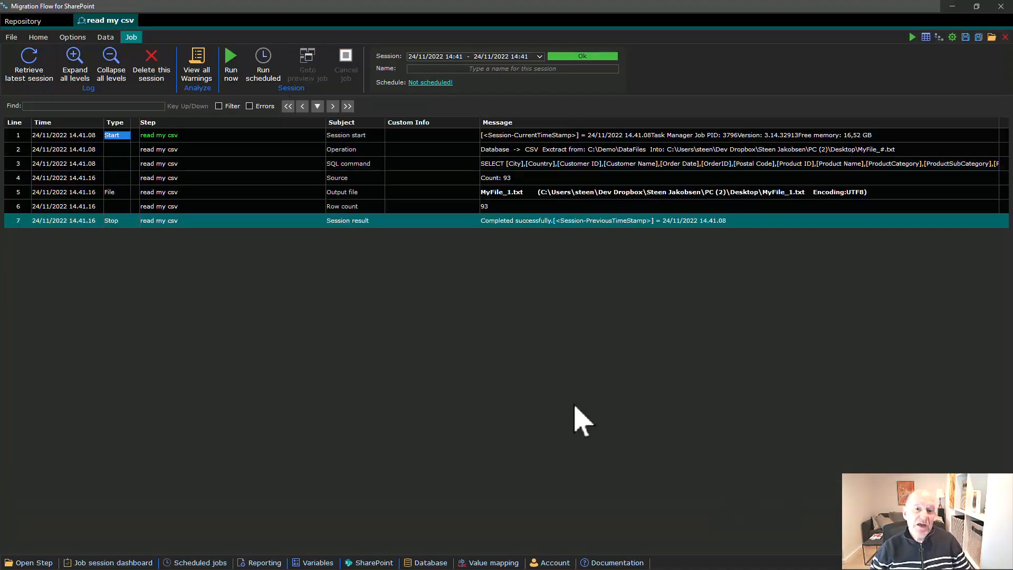
Open the output file MyFile_1.txt from the session log in Notepad, inspect its rows and close it.
right_click(499, 196)
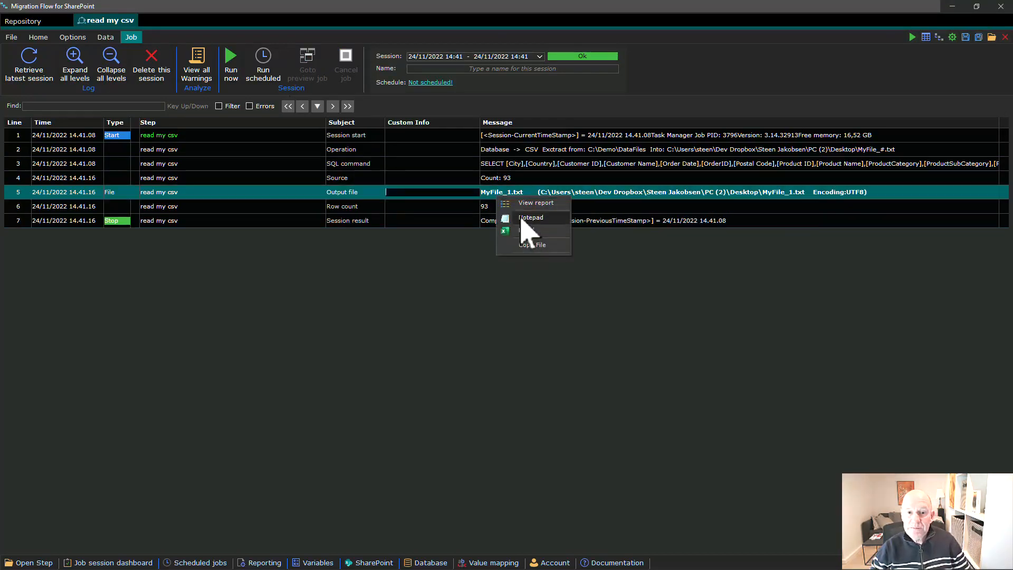
left_click(528, 218)
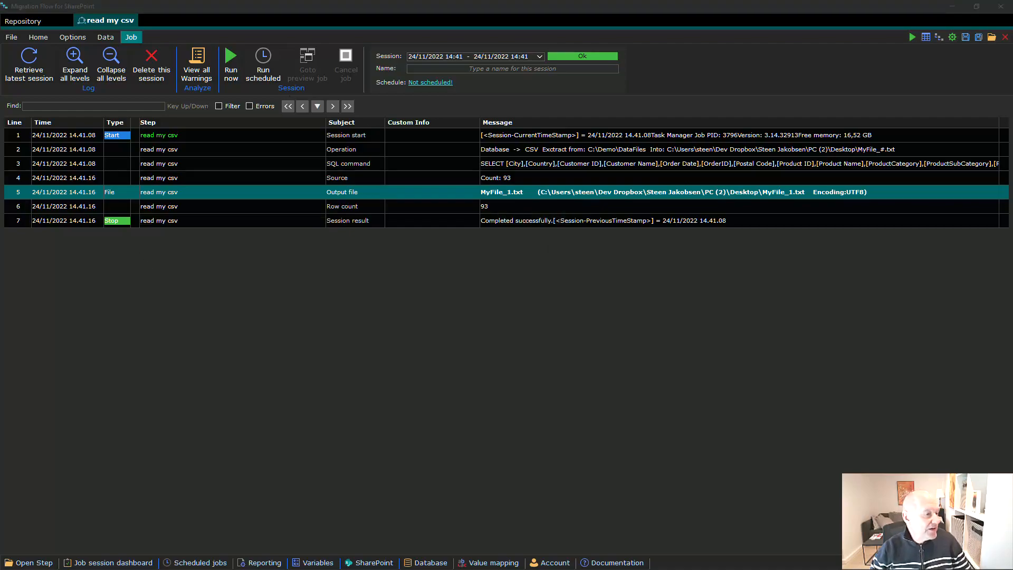
scroll(454, 311, "down", 20)
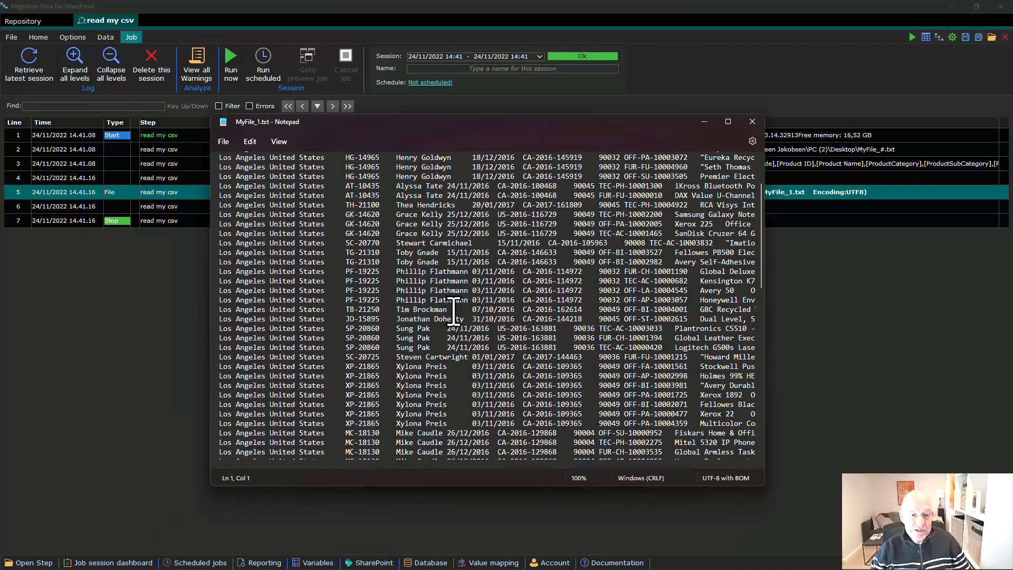
scroll(468, 311, "up", 20)
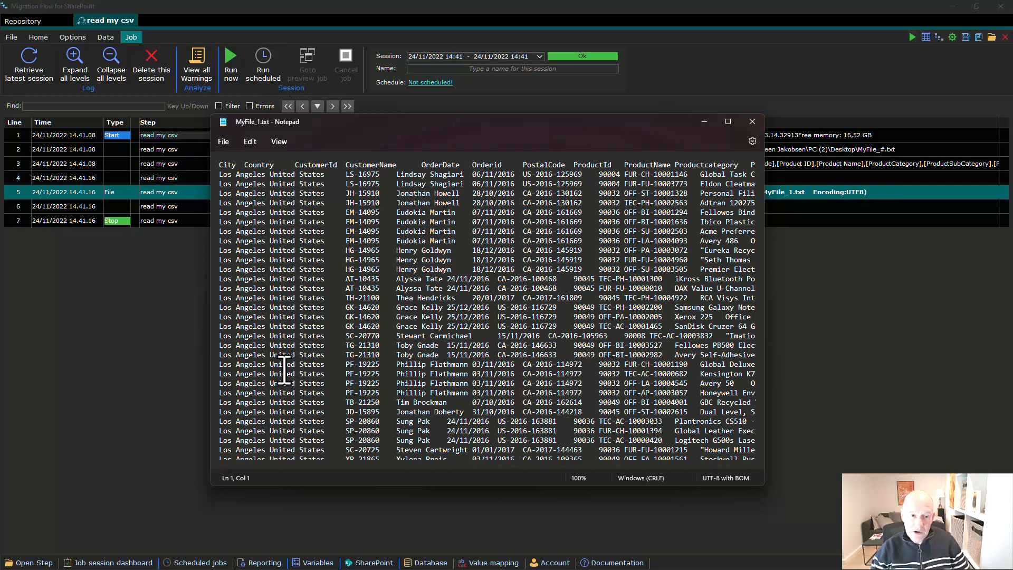
left_click(757, 126)
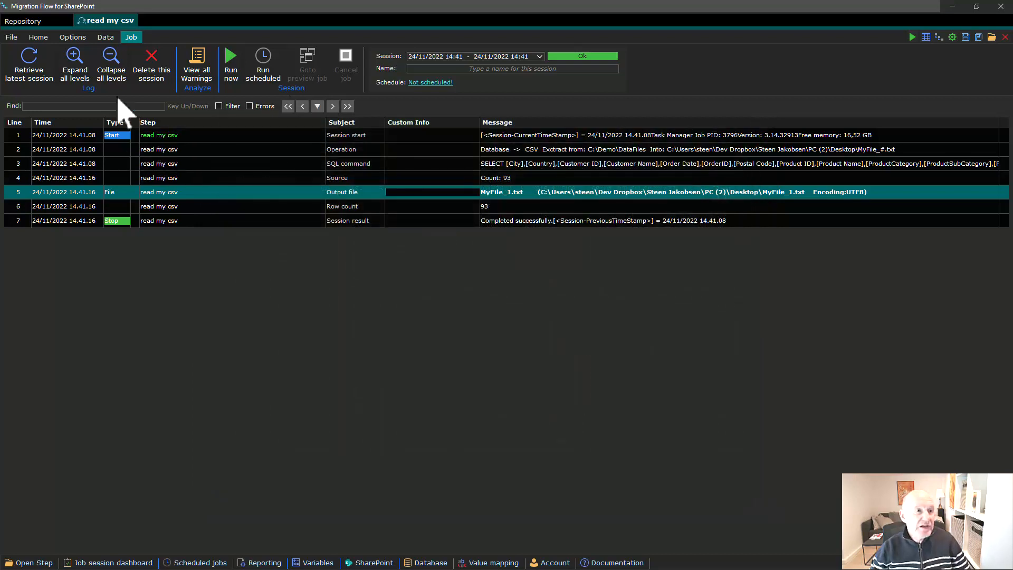
Change the load-into type to SharePoint List/Library and select the AutomationDemo site connection.
left_click(38, 37)
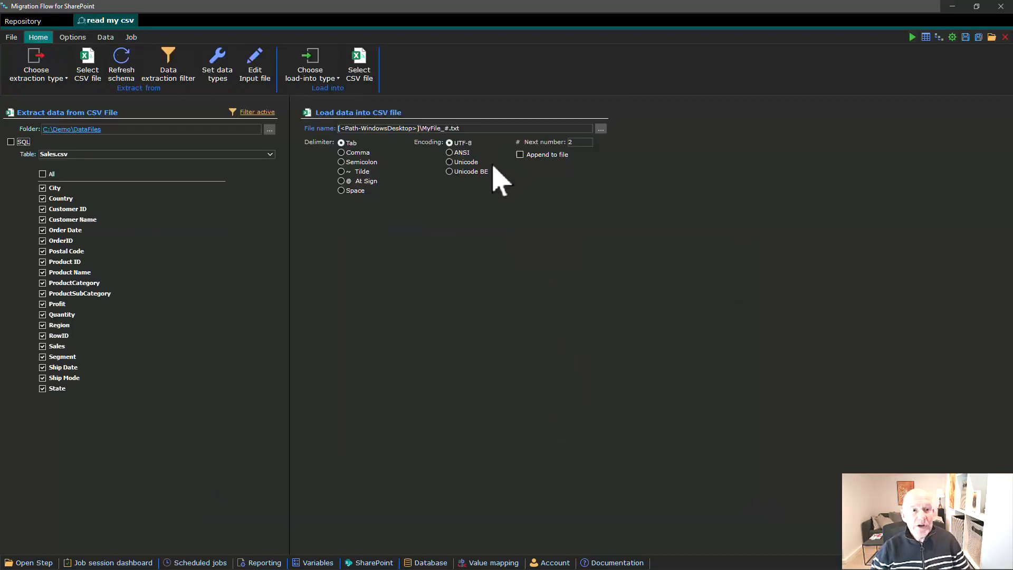
left_click(317, 74)
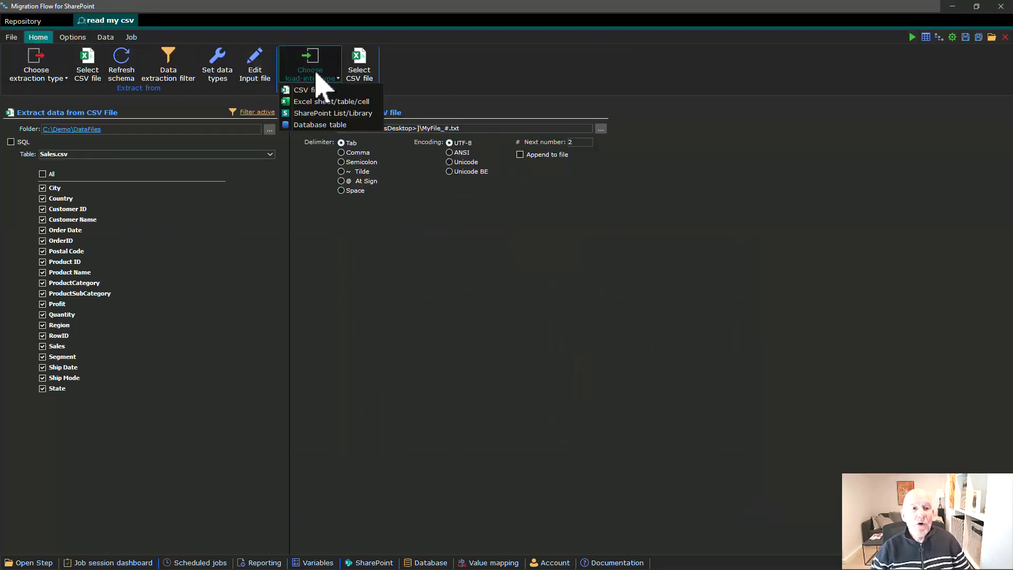
left_click(325, 114)
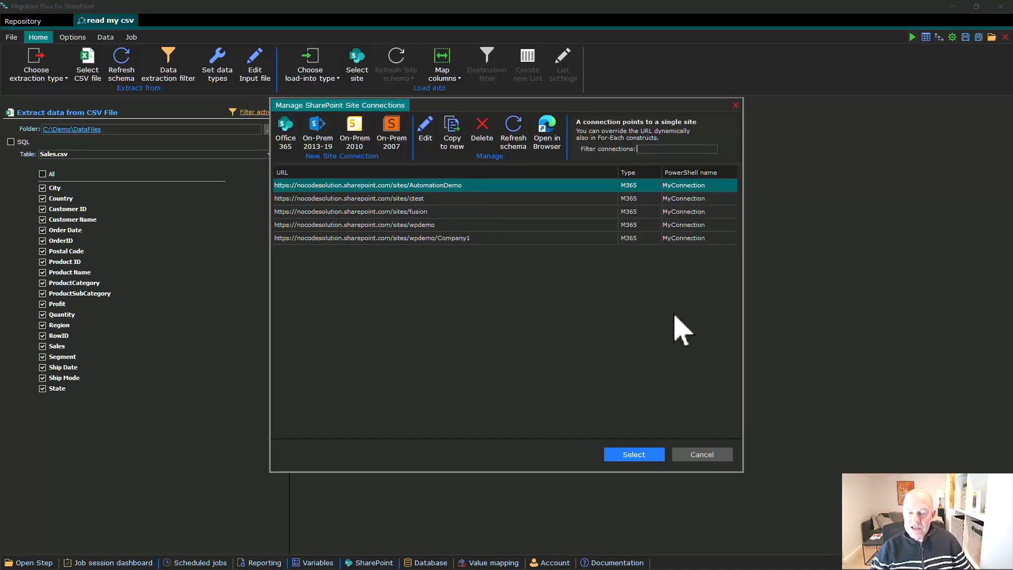
left_click(645, 454)
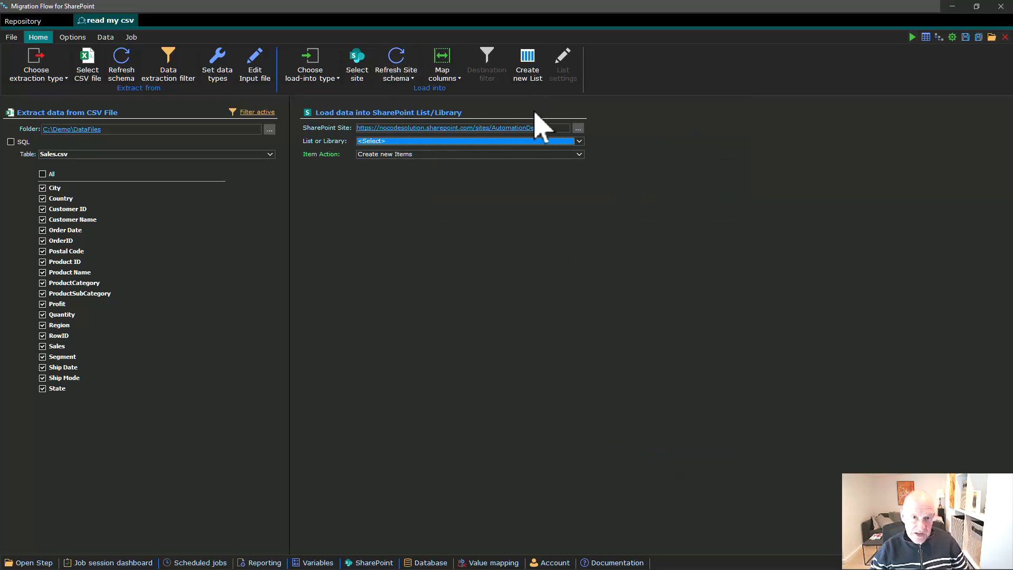
Create a new SharePoint list named MyNewList on the site and review its column mapping.
left_click(530, 66)
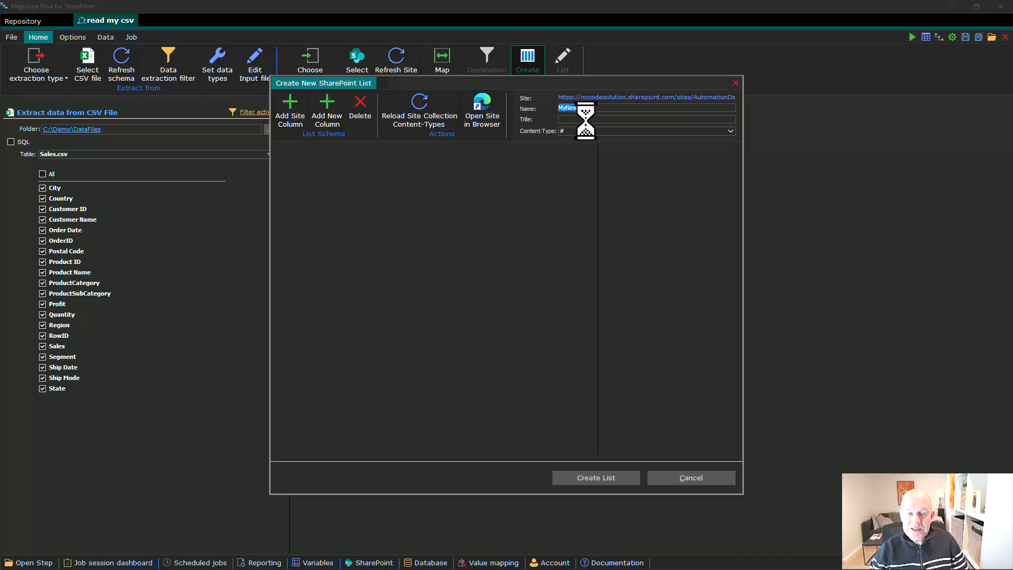
left_click(607, 481)
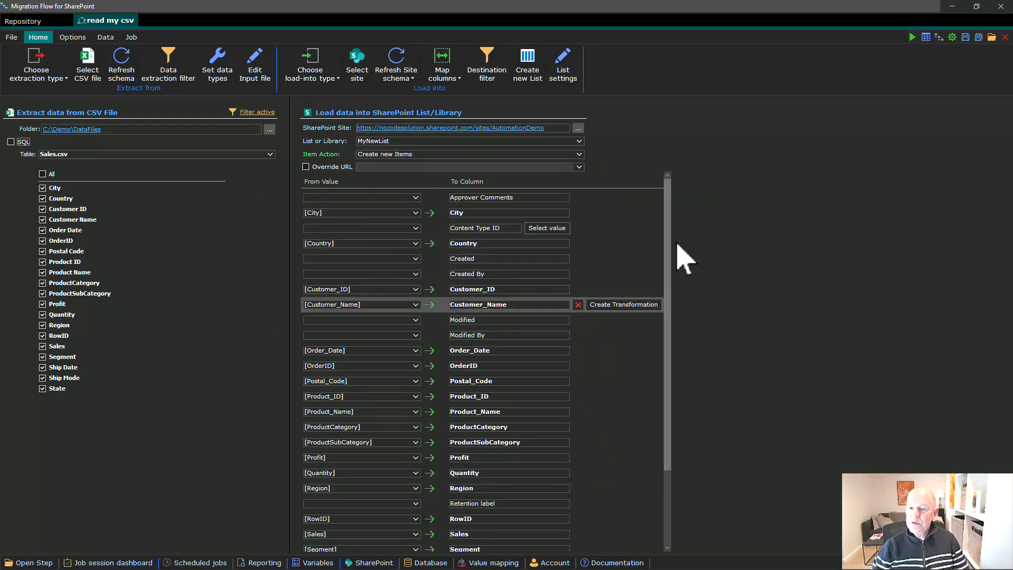
scroll(681, 359, "down", 2)
scroll(674, 217, "up", 2)
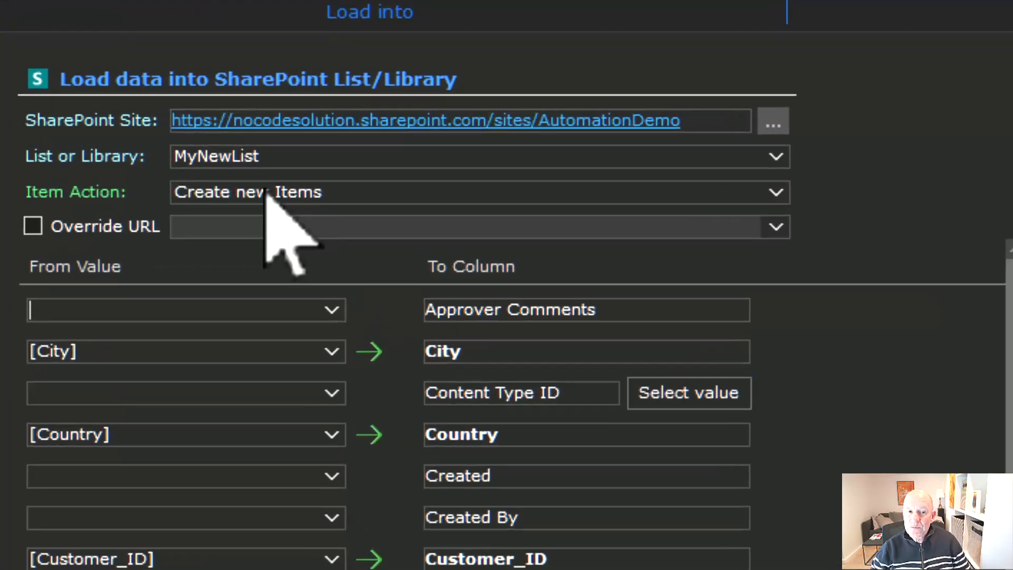
Check the available item actions, keep Create new Items, and run the step in silent mode.
left_click(267, 194)
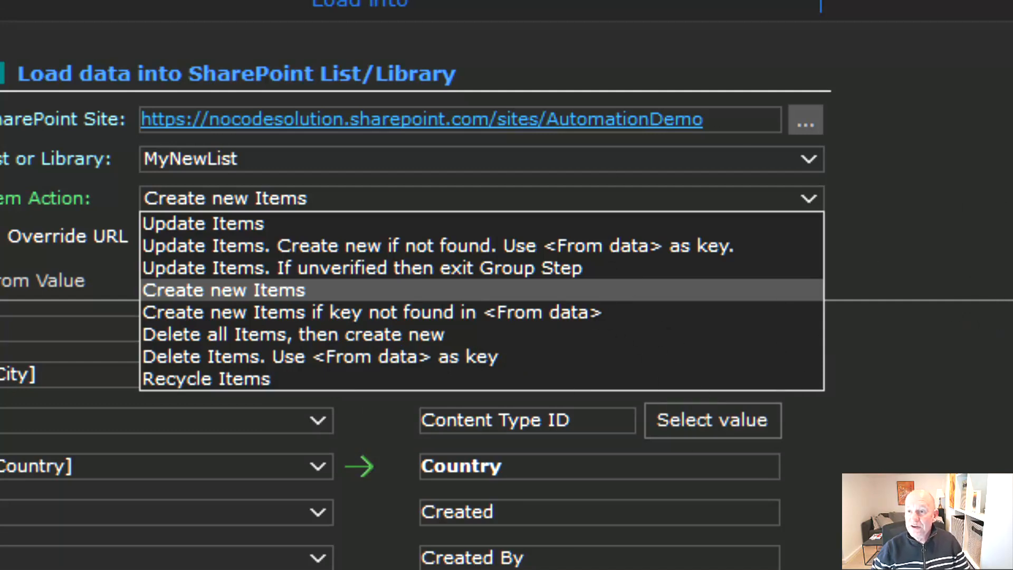
left_click(1007, 171)
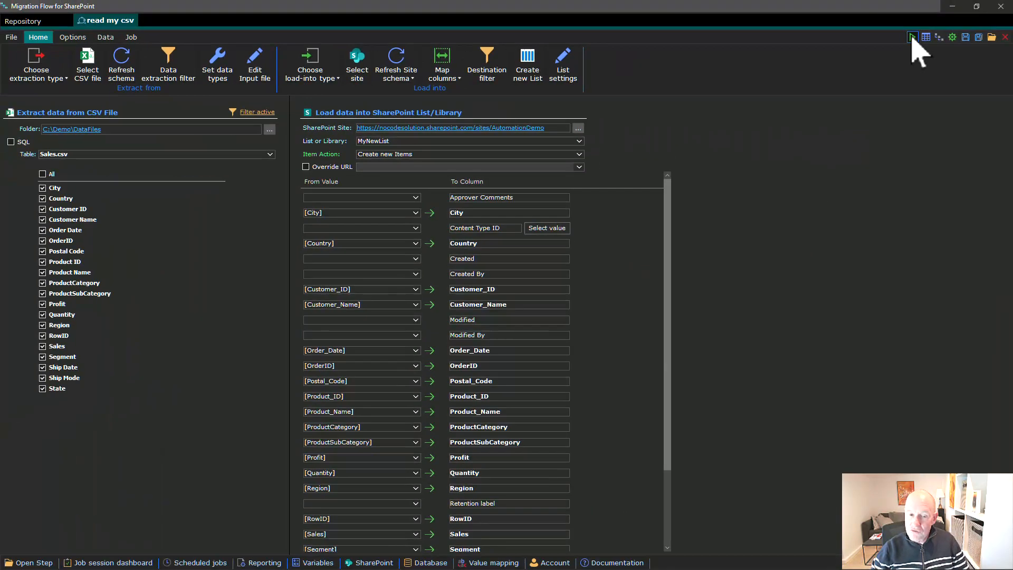
left_click(912, 38)
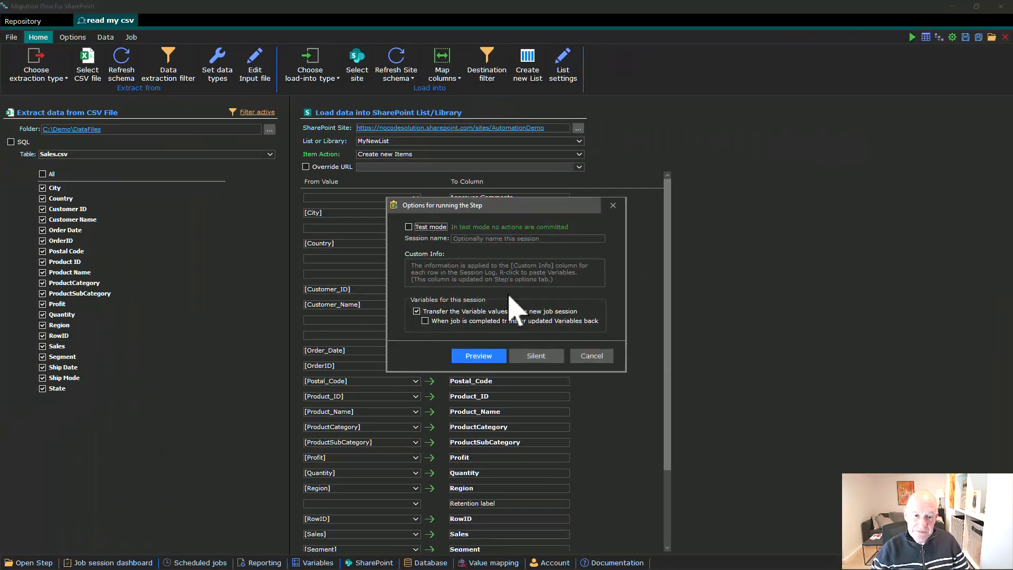
left_click(534, 355)
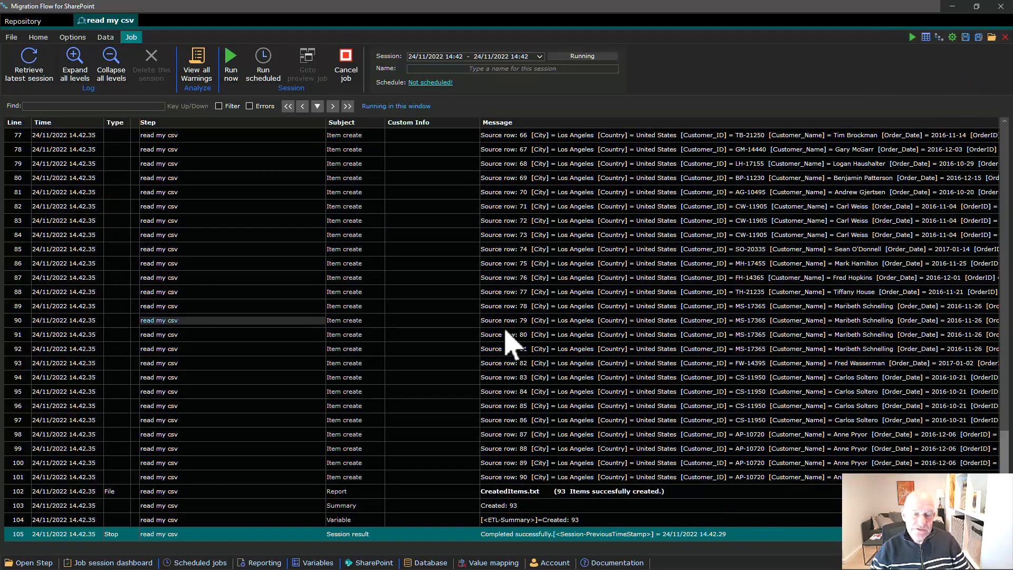
Open the AutomationDemo site in the browser, inspect the items loaded into MyNewList, and return to Migration Flow.
left_click(38, 37)
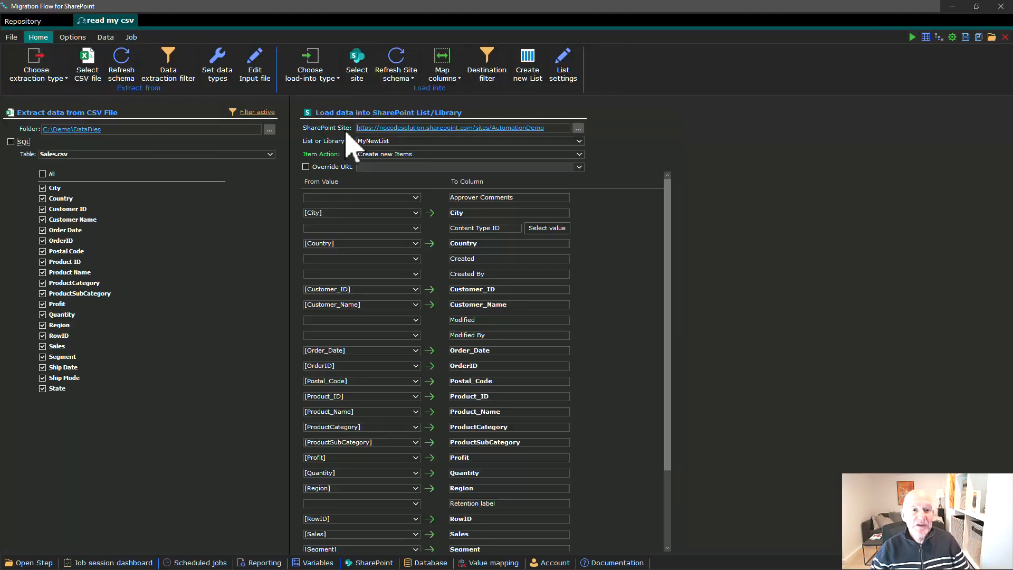
left_click(414, 130)
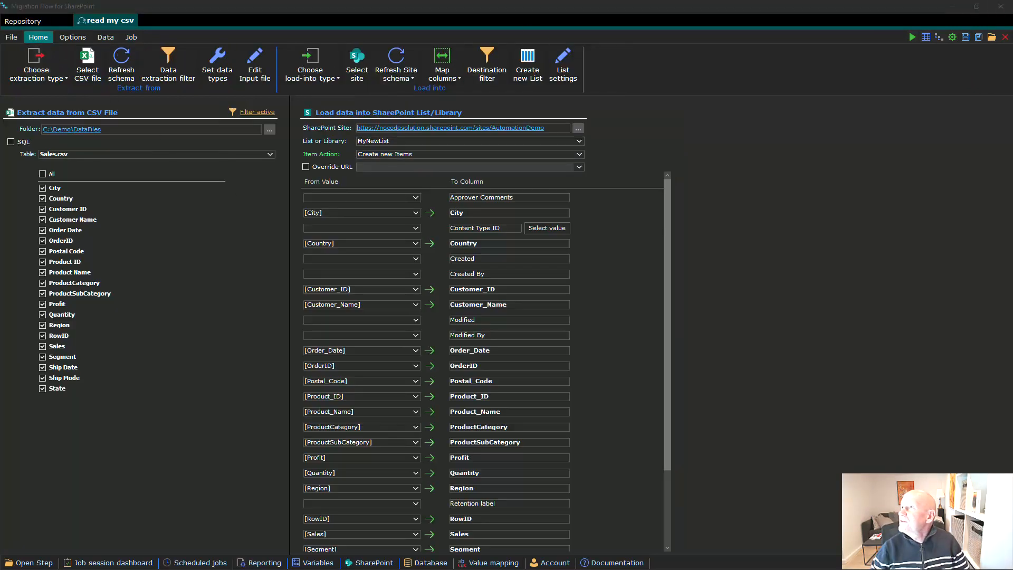
left_click_drag(958, 226, 471, 41)
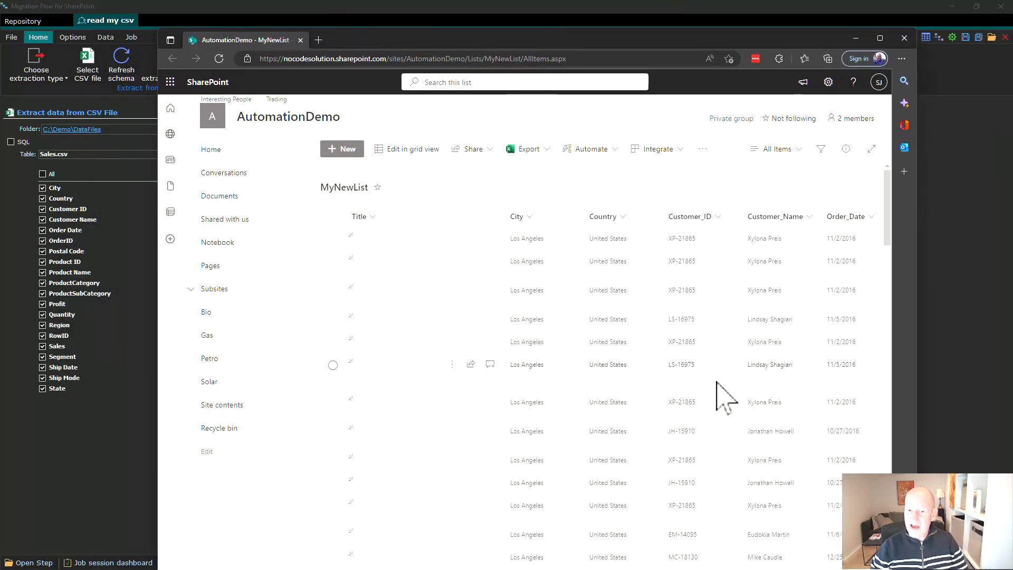
left_click_drag(890, 200, 927, 470)
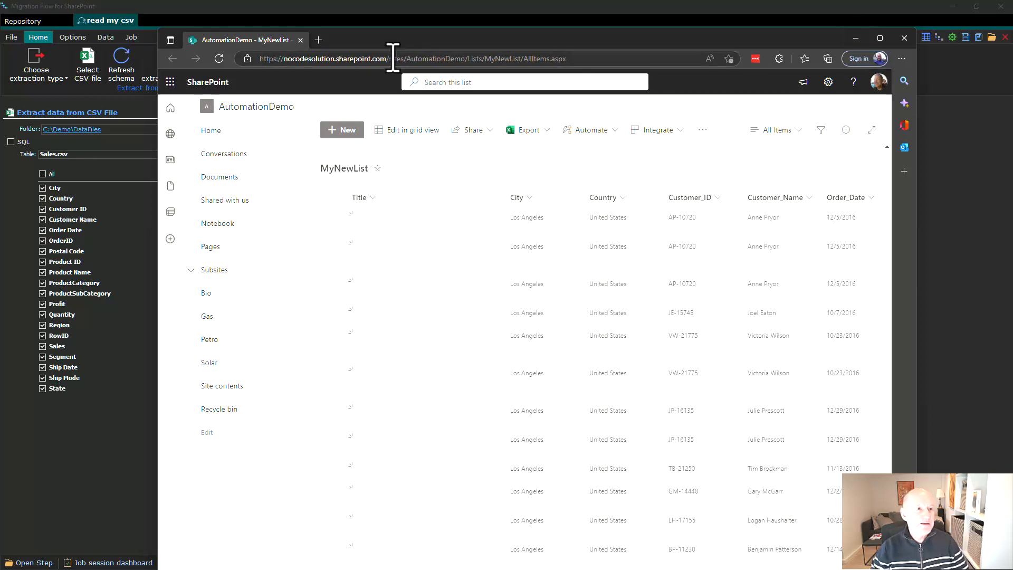
left_click(49, 482)
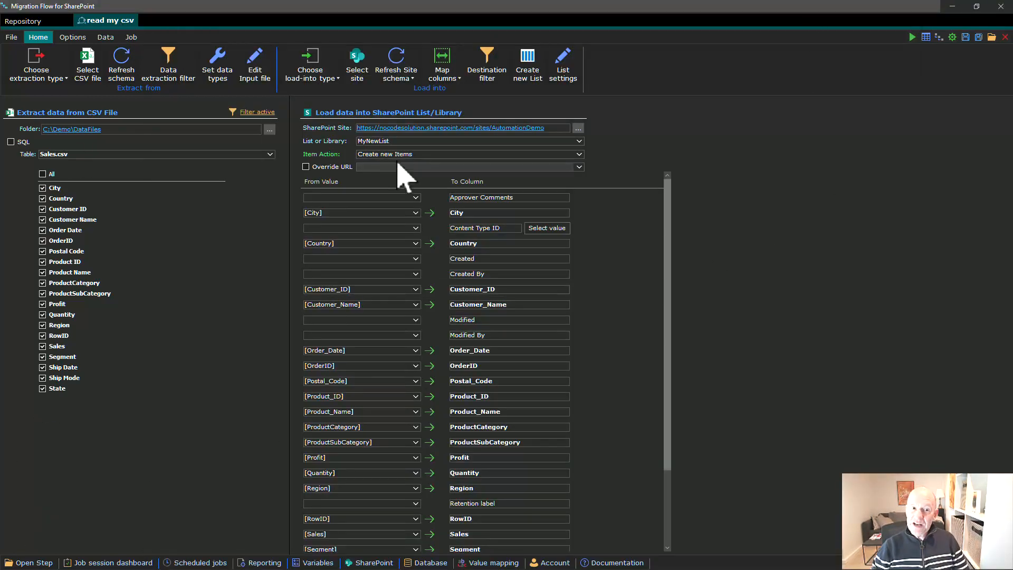
Change the load-into type to Database table and select the Demo SQL Server connection.
left_click(316, 71)
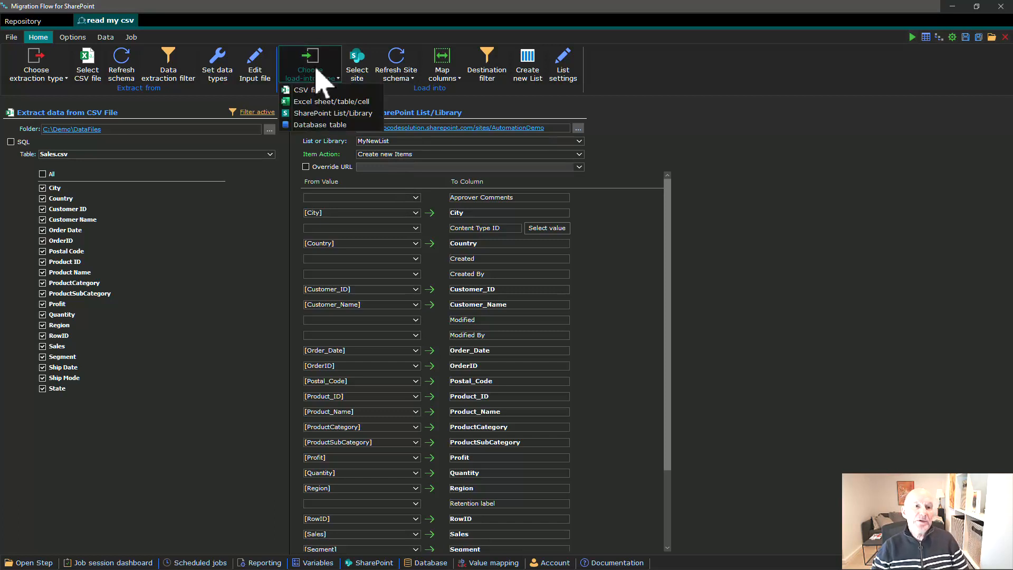
left_click(331, 128)
left_click(360, 130)
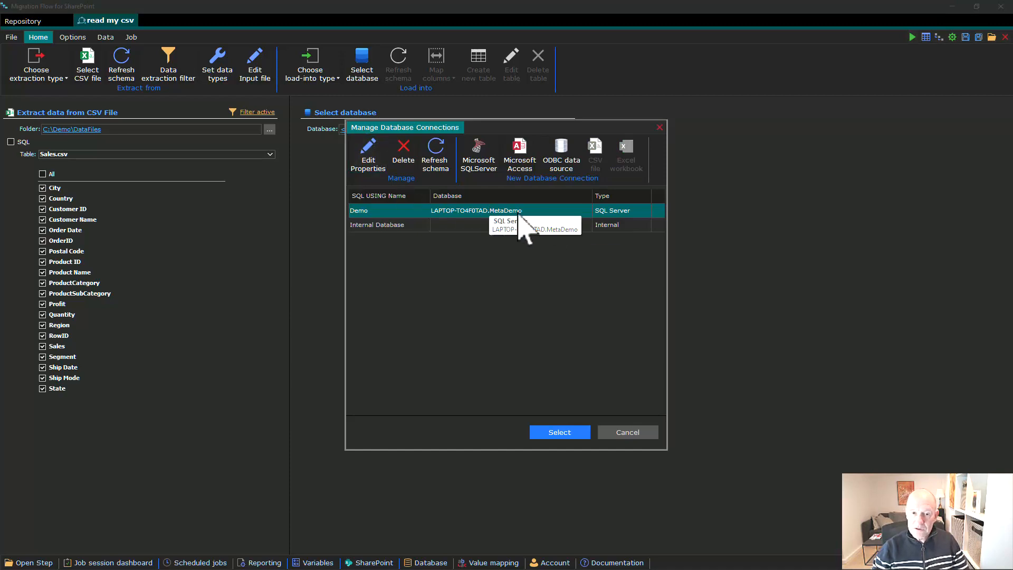
left_click(565, 435)
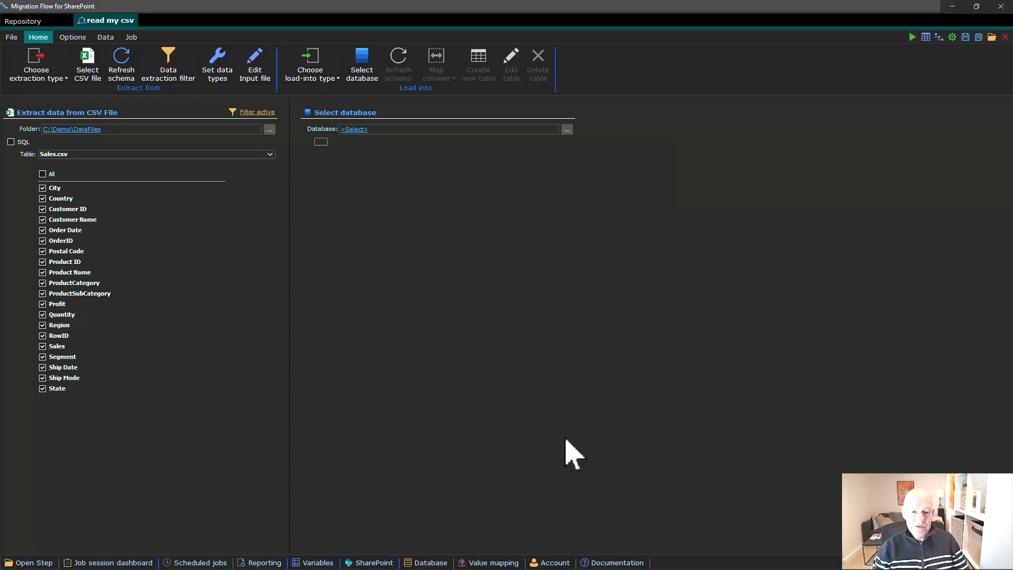
Create a new database table named demo with the proposed columns, types and widths.
left_click(481, 74)
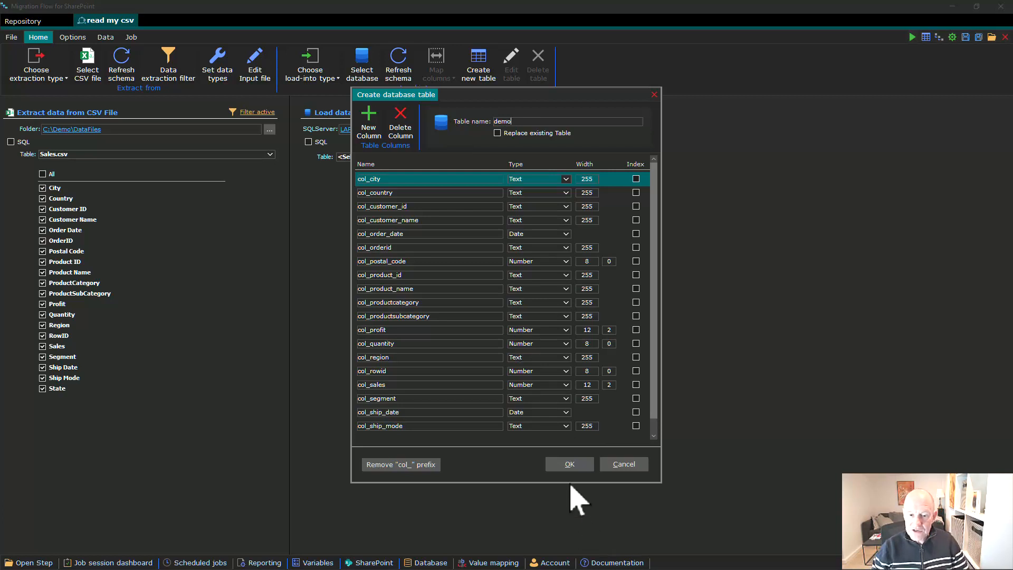
scroll(665, 316, "down", 1)
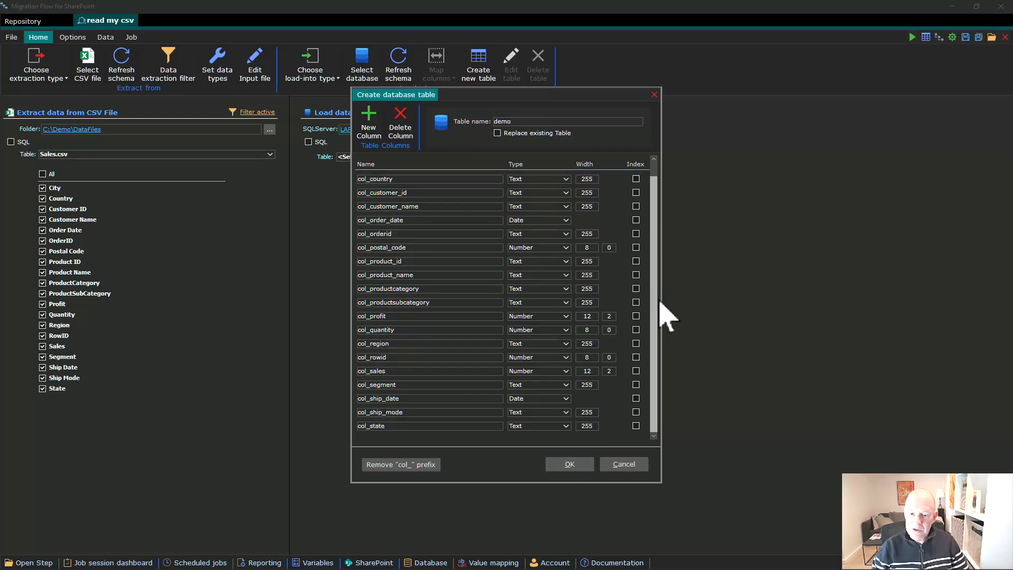
scroll(667, 317, "up", 1)
left_click(570, 470)
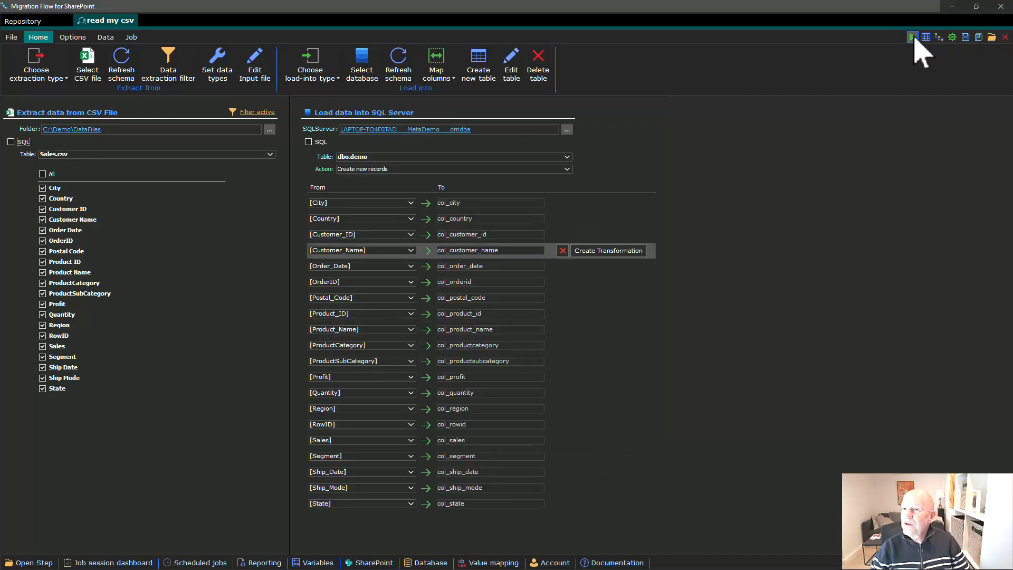
Run the step in silent mode to load the filtered rows into dbo.demo, and return to the step configuration.
left_click(913, 37)
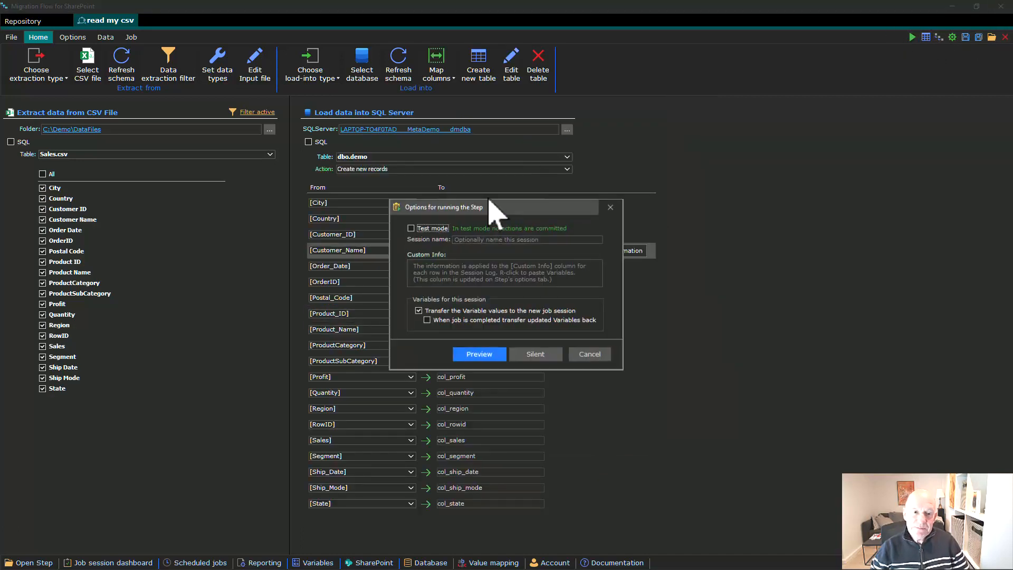
left_click(543, 357)
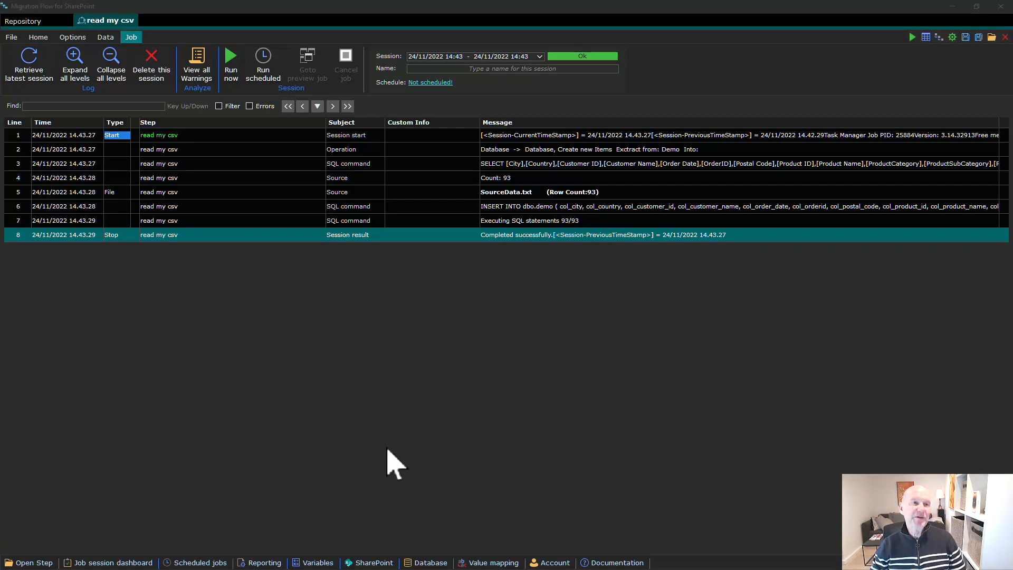
left_click(38, 38)
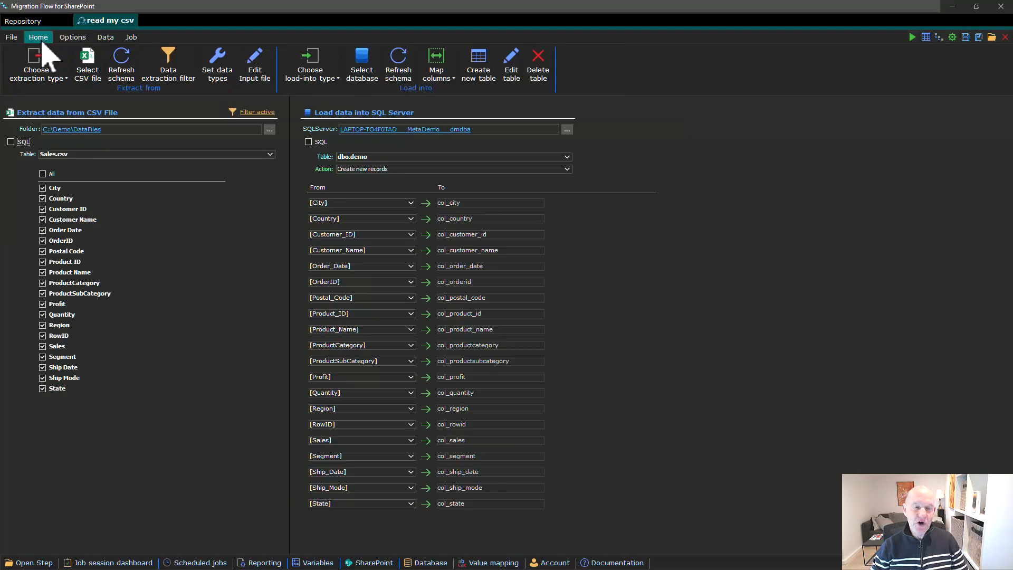
Review the criteria of the active data extraction filter and close it without changes.
left_click(259, 112)
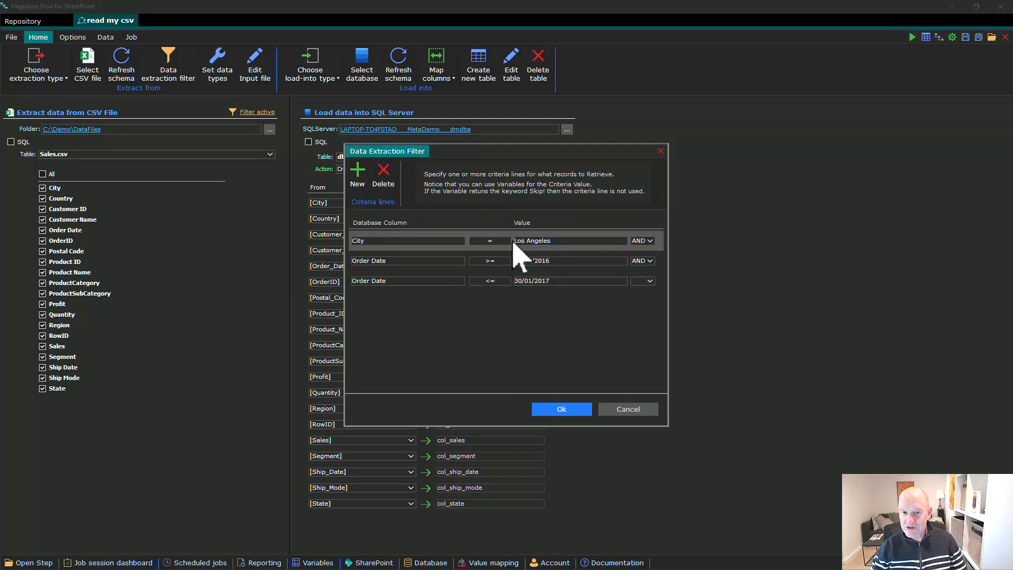
left_click(628, 409)
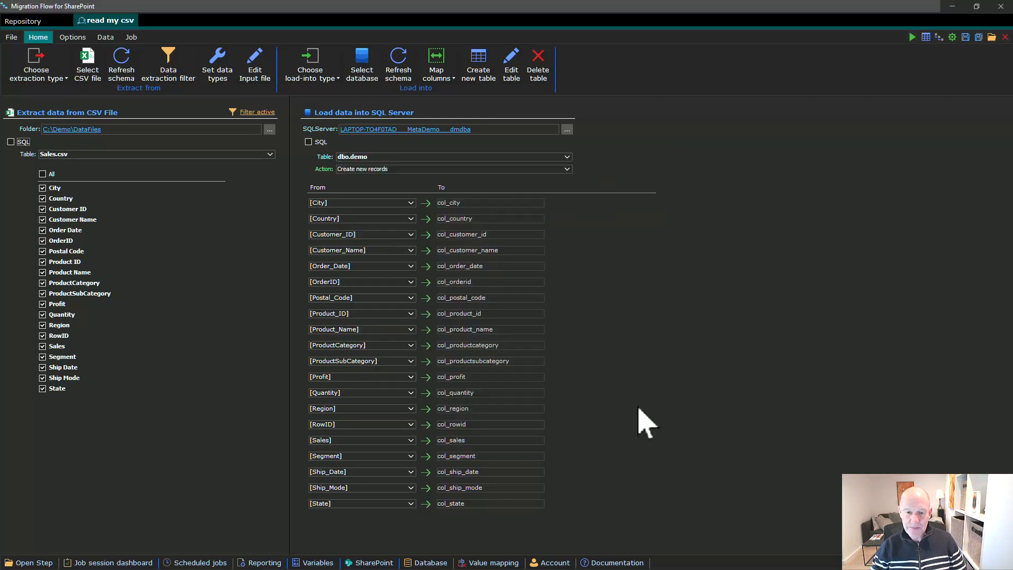
Start a new custom variable named demo criteria.
left_click(317, 562)
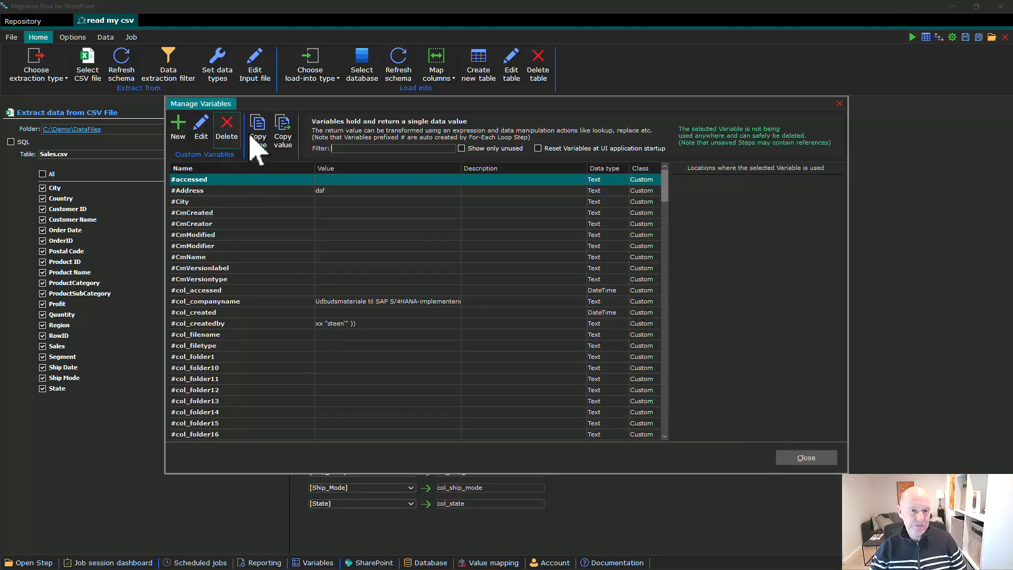
left_click(178, 130)
type("de")
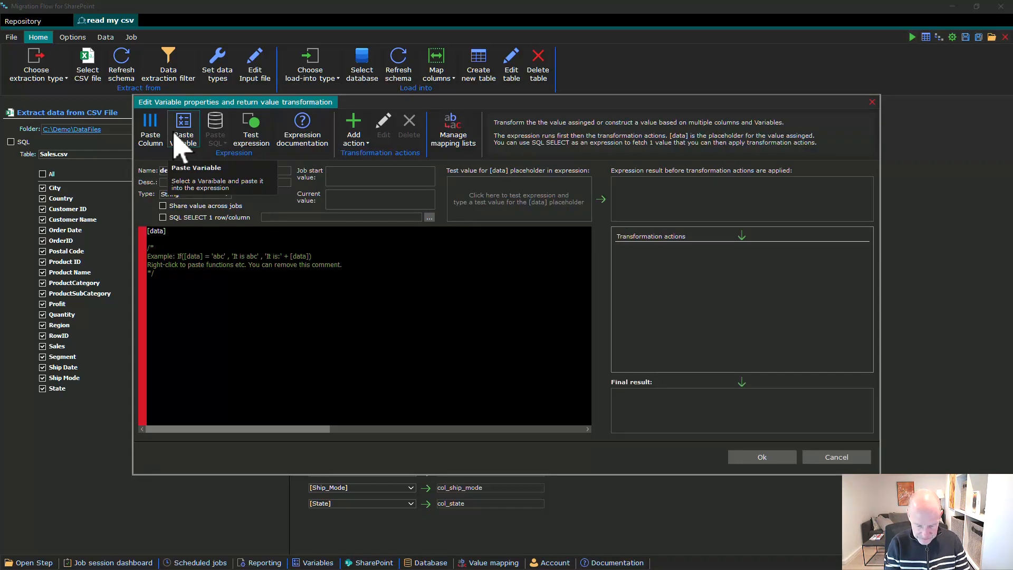
type("mo criteri")
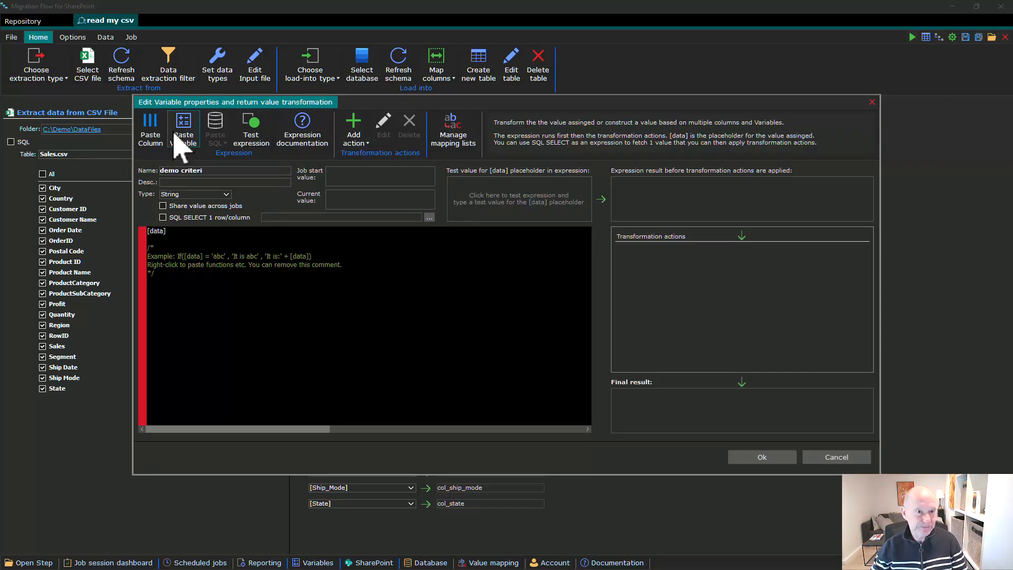
type("a")
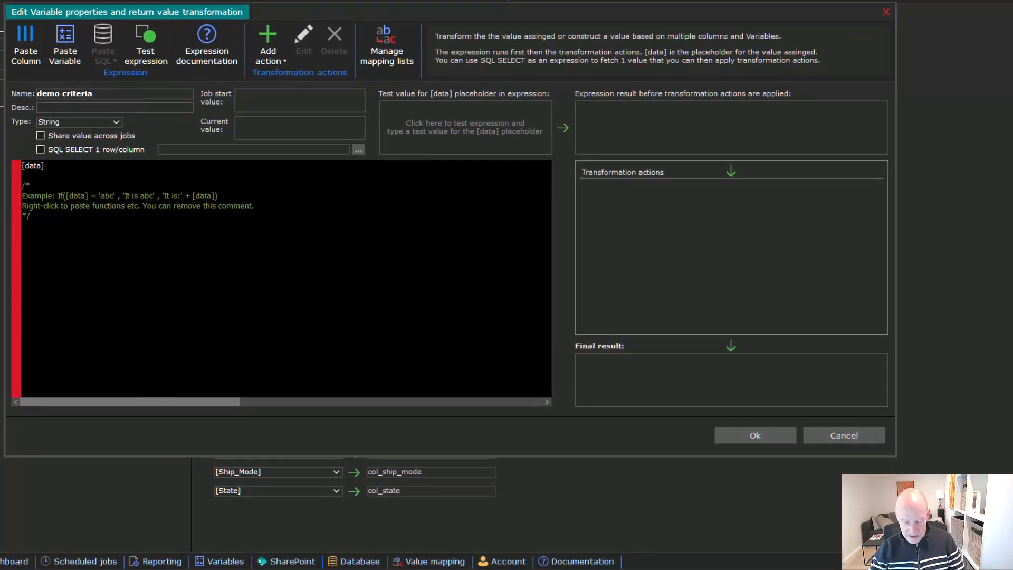
Set the variable's job start value and current value to the customer name to filter by, then save it and close the variable manager.
left_click(278, 99)
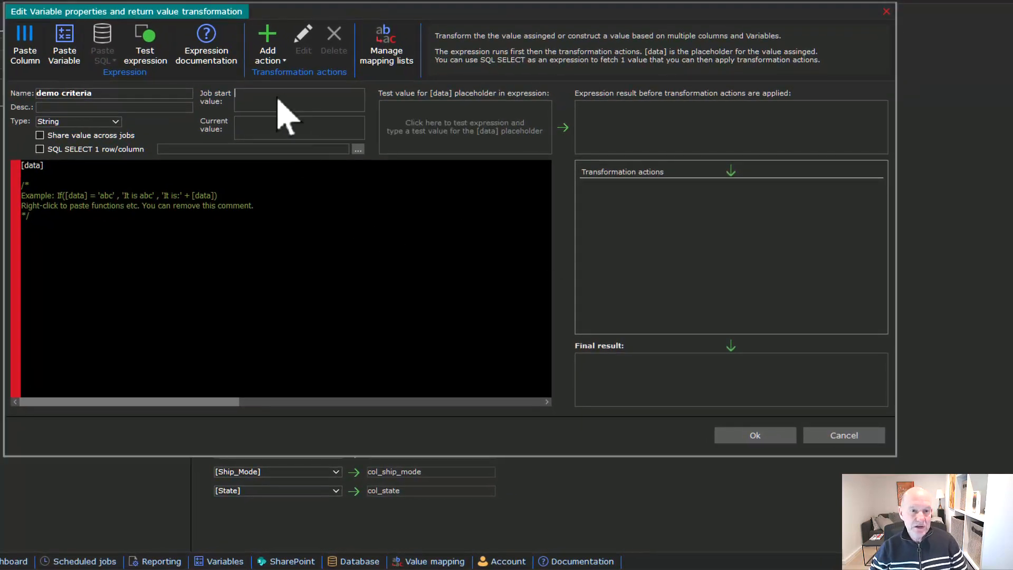
type("Kelly")
left_click(266, 126)
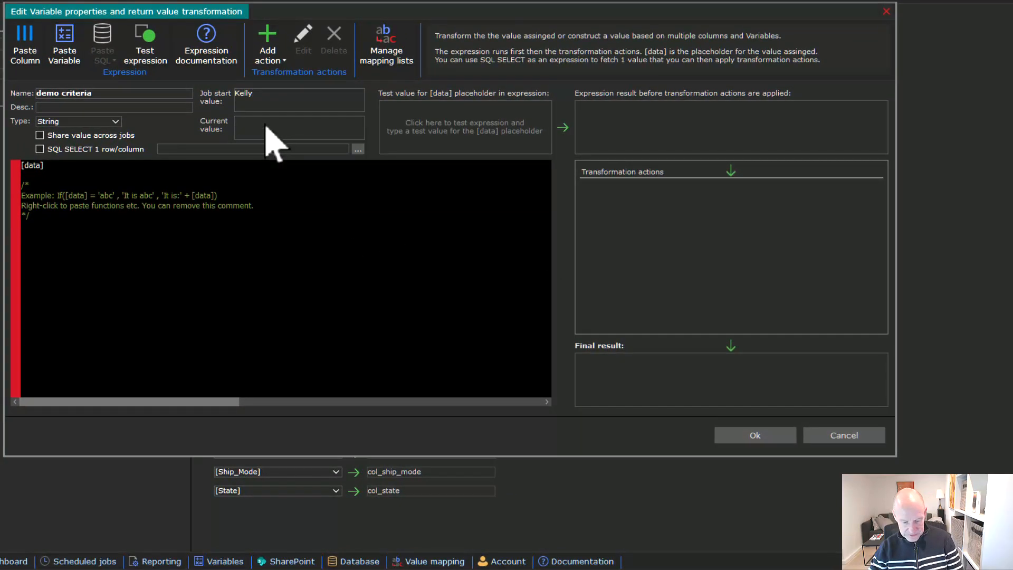
type("Kelly")
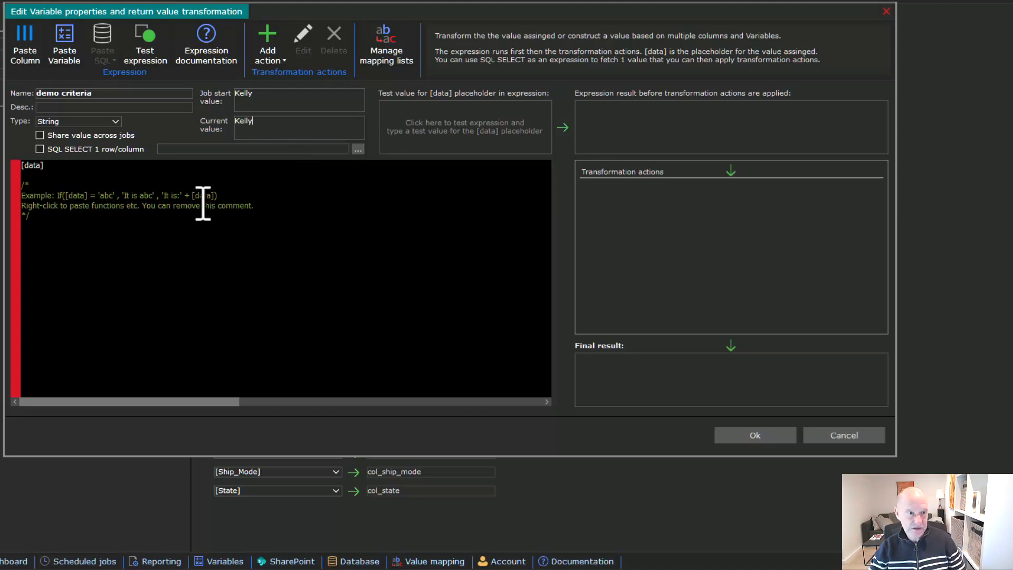
left_click(761, 437)
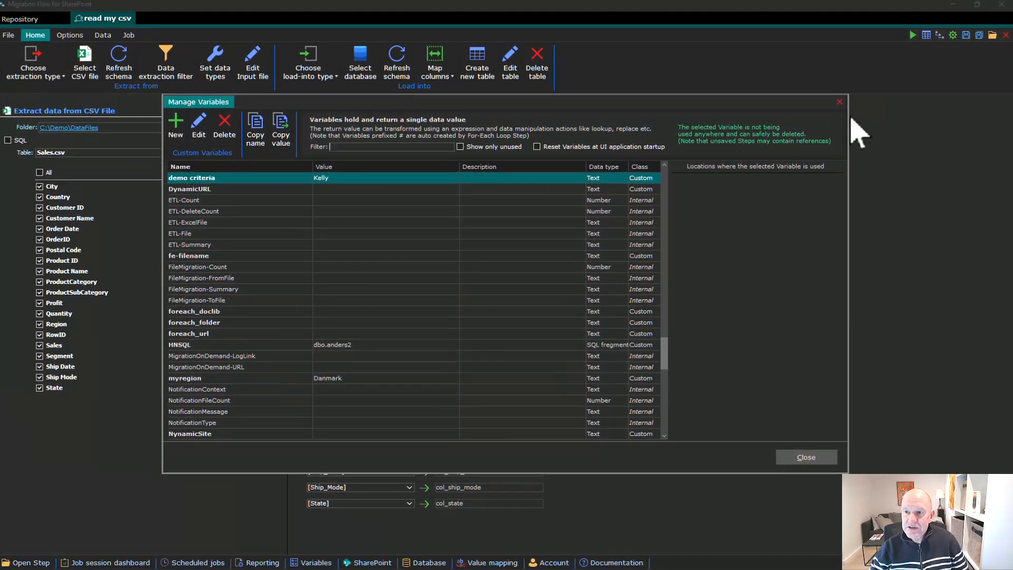
left_click(839, 101)
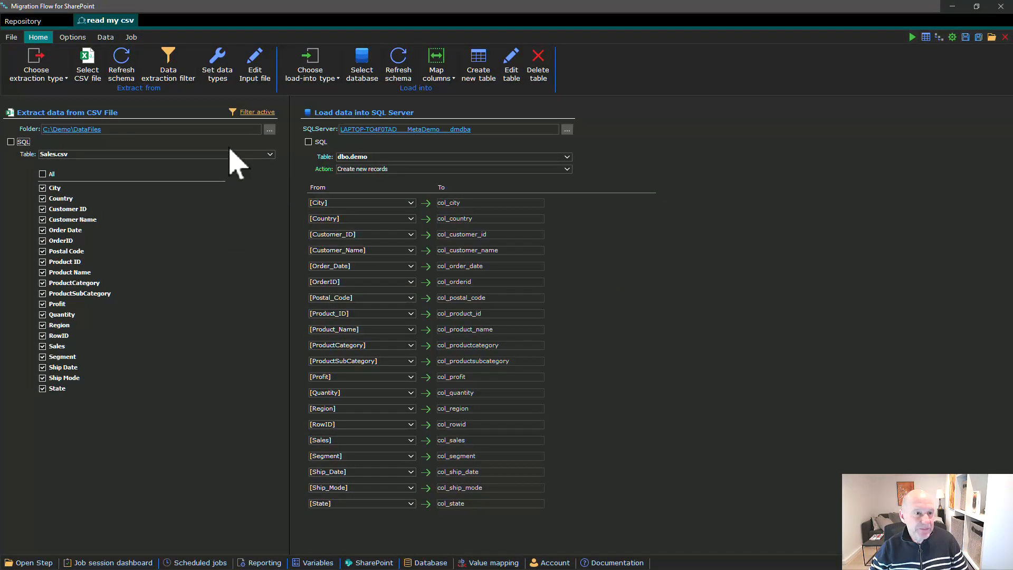
Delete the existing criteria lines from the active data extraction filter.
left_click(259, 112)
left_click(383, 176)
left_click(384, 176)
left_click(383, 176)
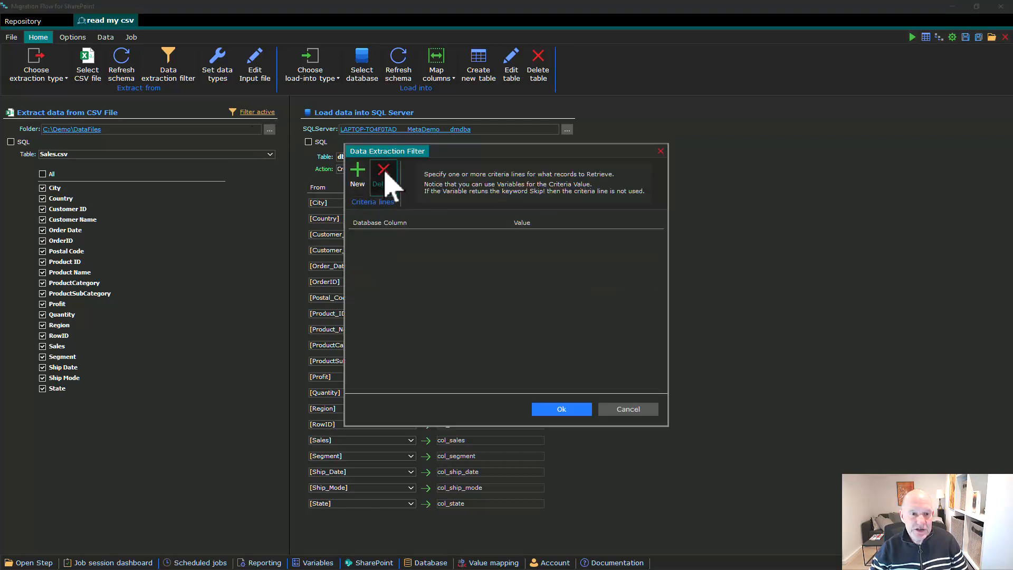
Add a filter criteria line on the Customer Name column with the Contains operator.
left_click(358, 180)
left_click(460, 240)
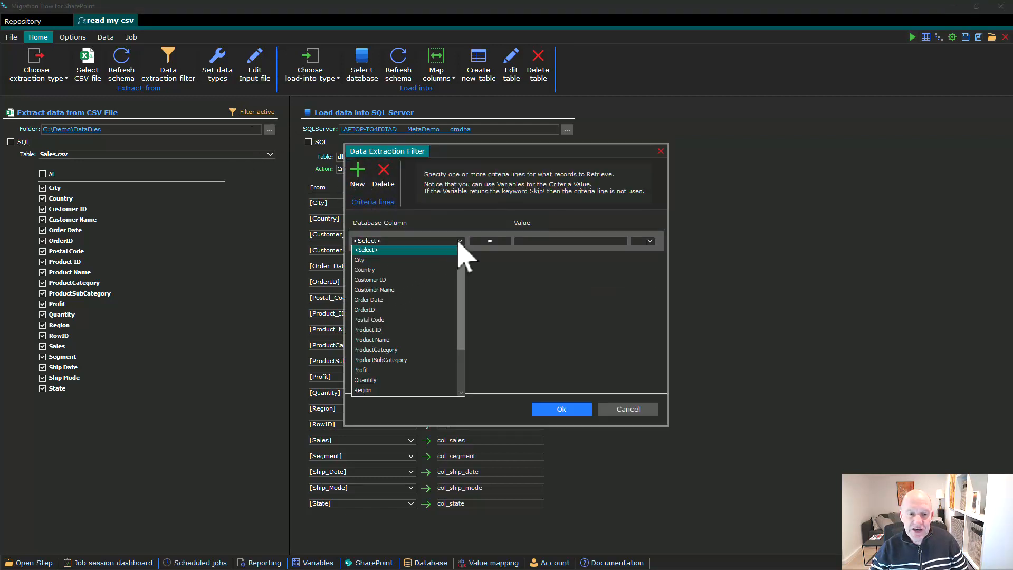
left_click(376, 290)
left_click(505, 241)
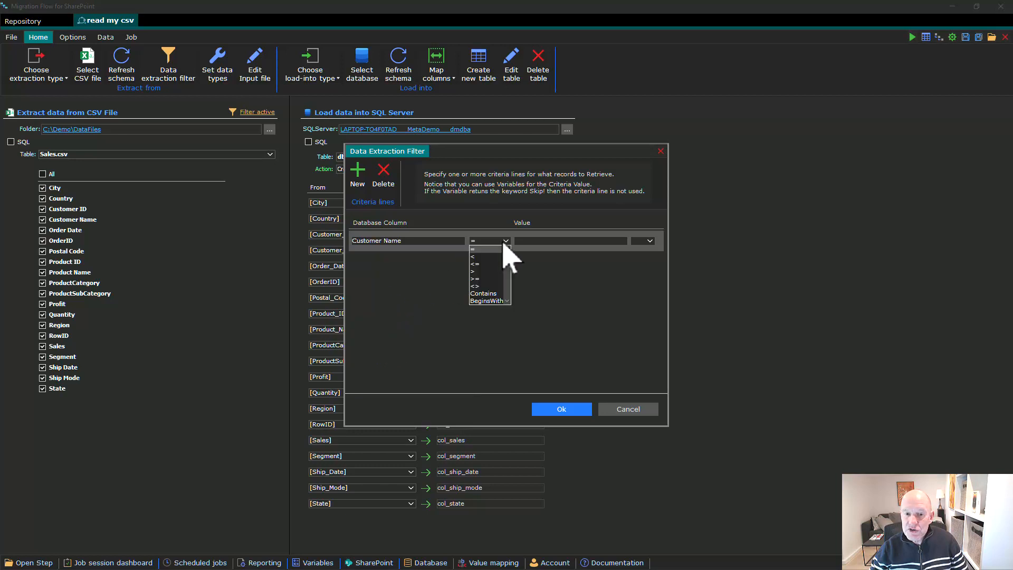
left_click(485, 293)
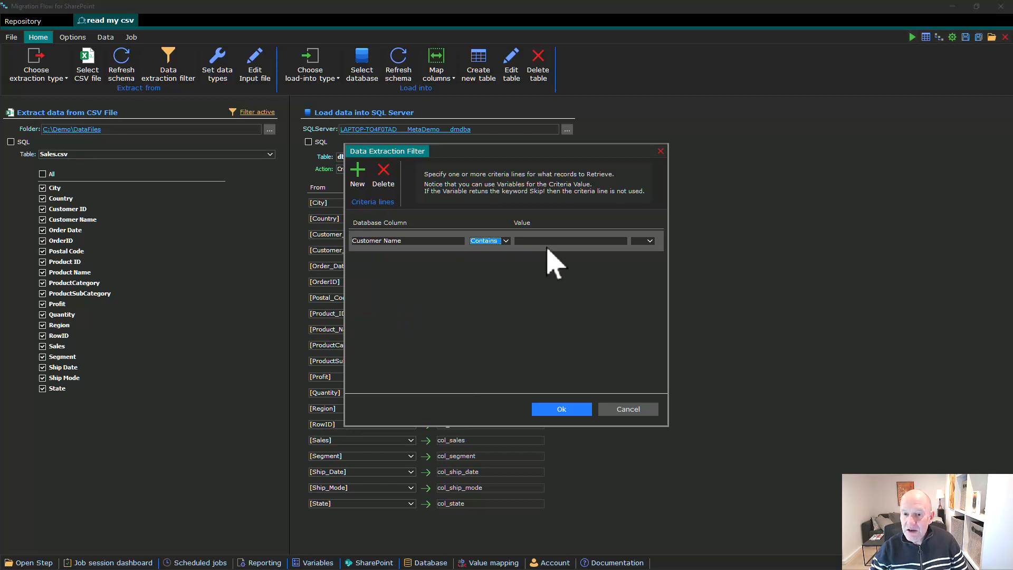
Use the variable [<demo criteria>] as the Customer Name criterion's value, apply the filter and preview the extracted rows.
left_click(617, 241)
left_click(622, 241)
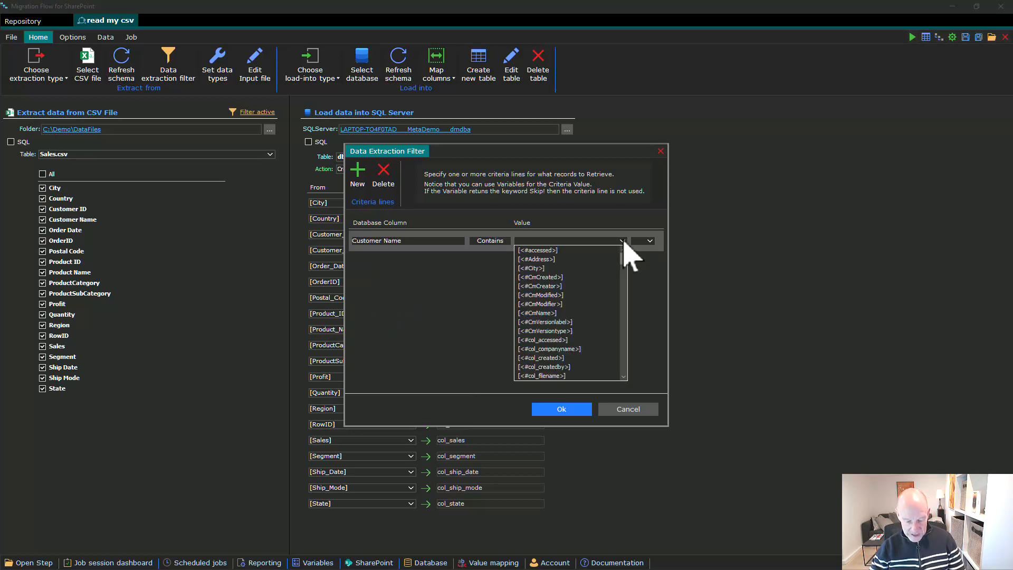
type("demo")
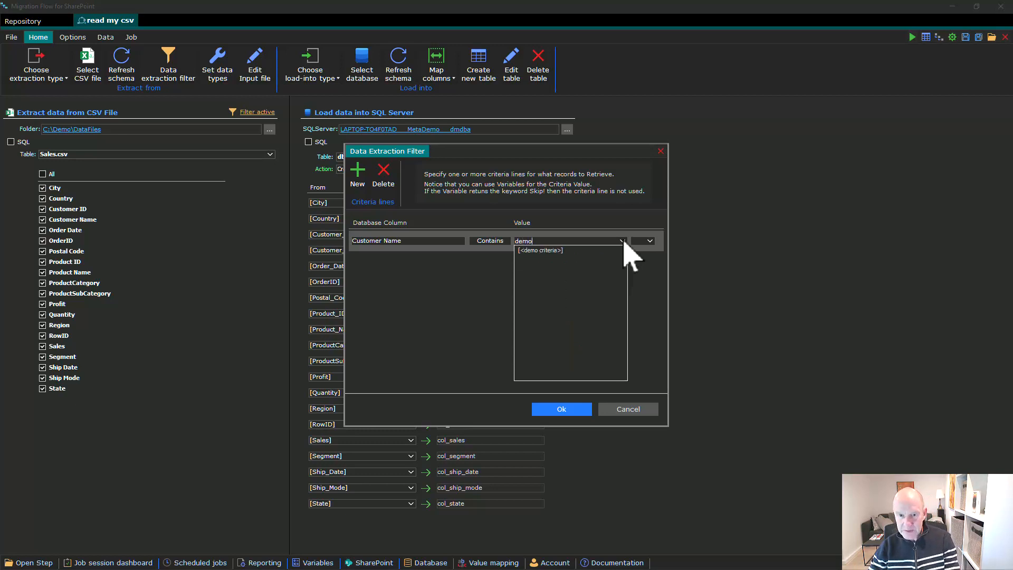
left_click(542, 251)
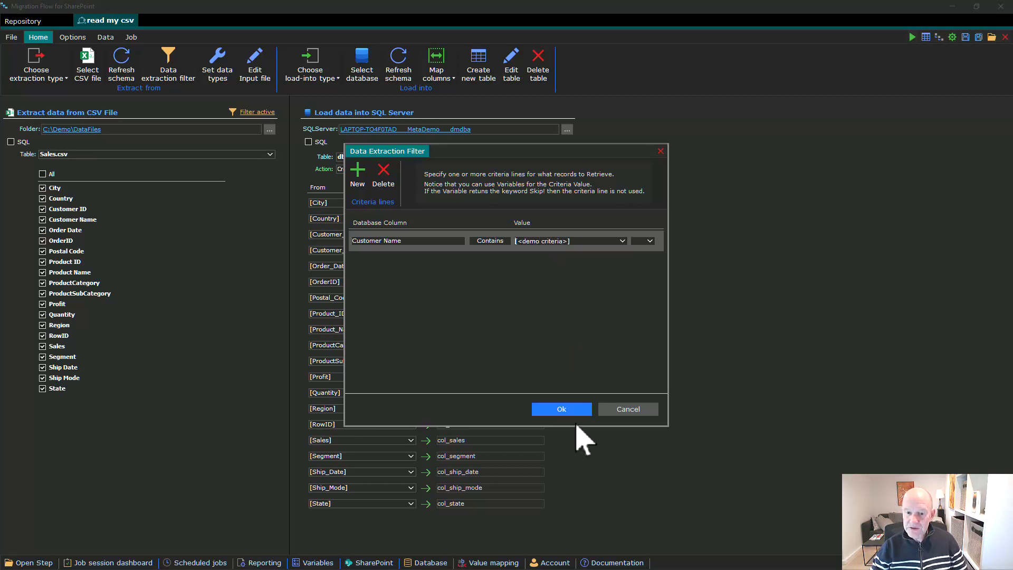
left_click(569, 411)
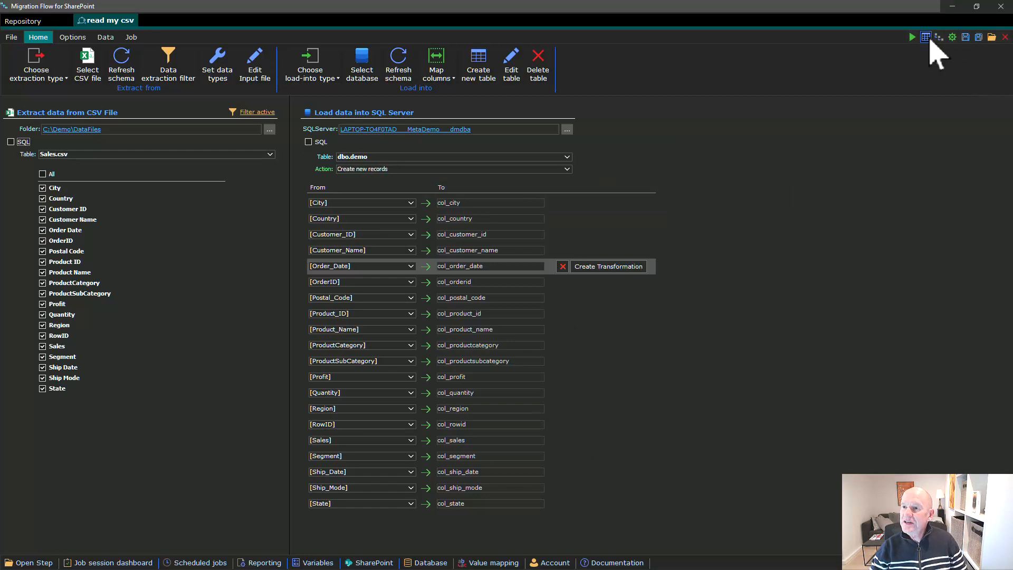
left_click(940, 37)
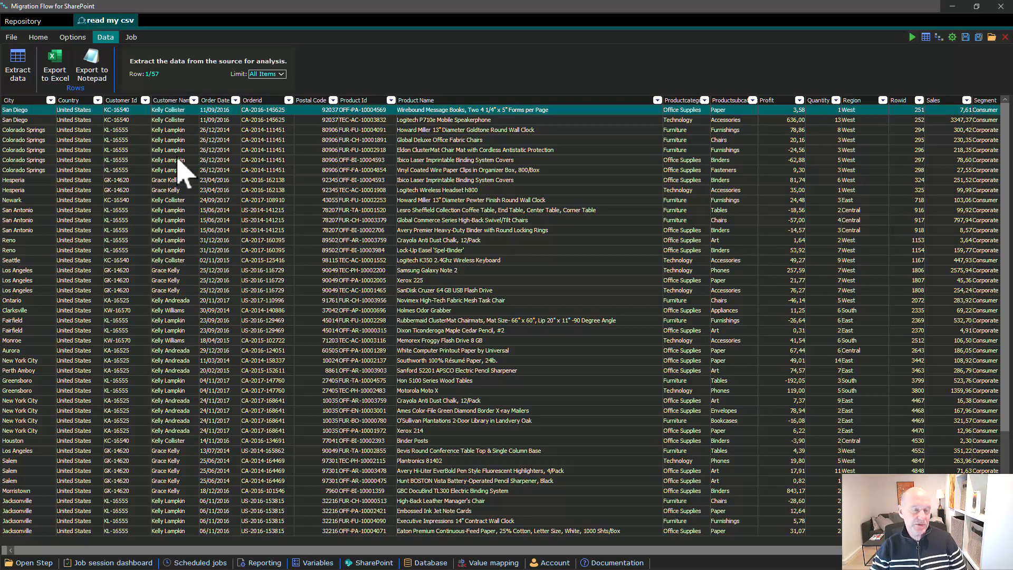
left_click(39, 40)
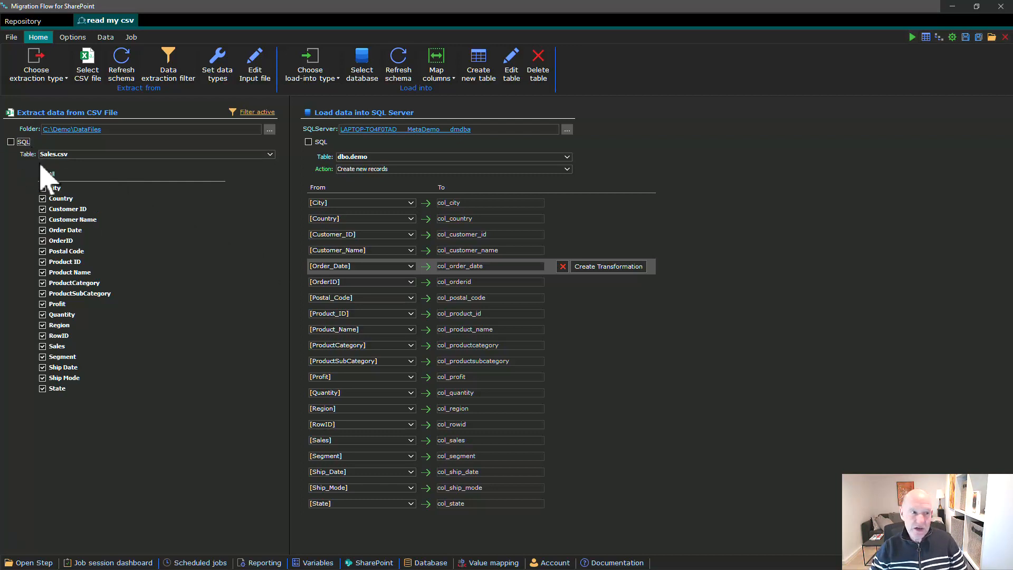
Switch the CSV extraction to its SQL SELECT statement.
left_click(23, 142)
left_click_drag(263, 347, 17, 155)
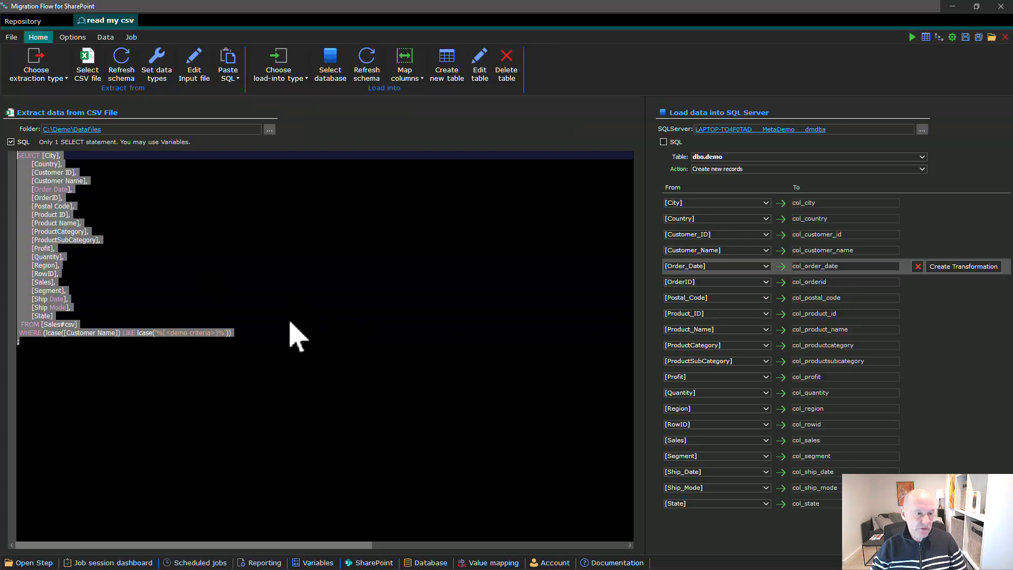
left_click(294, 318)
Remove the trailing % wildcard after [<demo criteria>] in the WHERE clause's LIKE pattern.
left_click(139, 332)
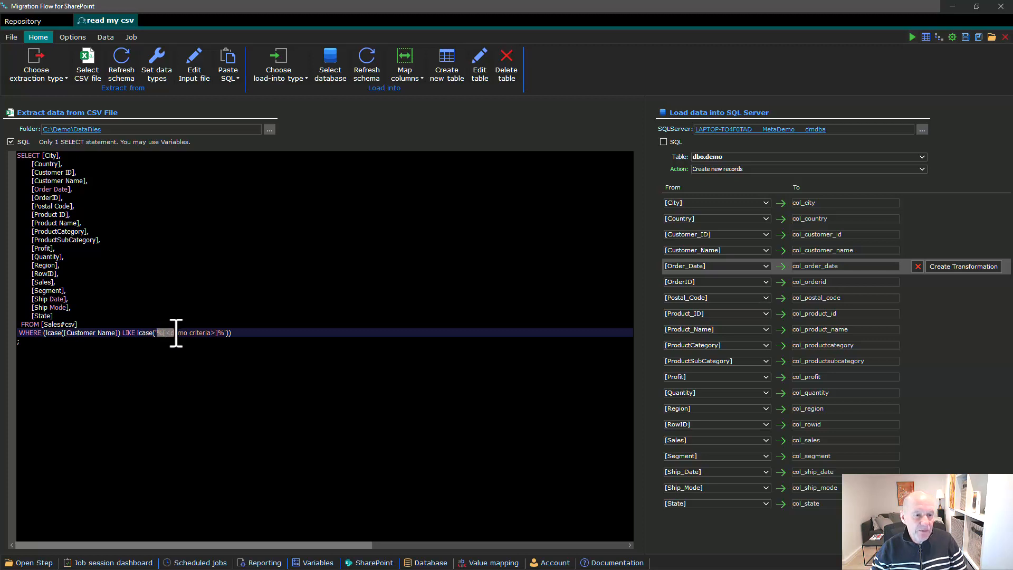
left_click(200, 340)
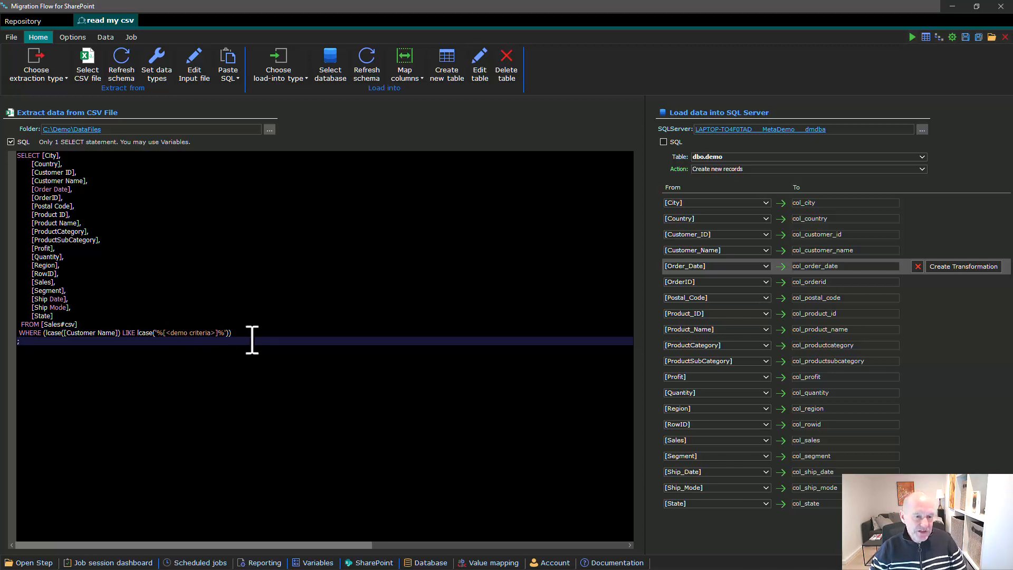
left_click(164, 333)
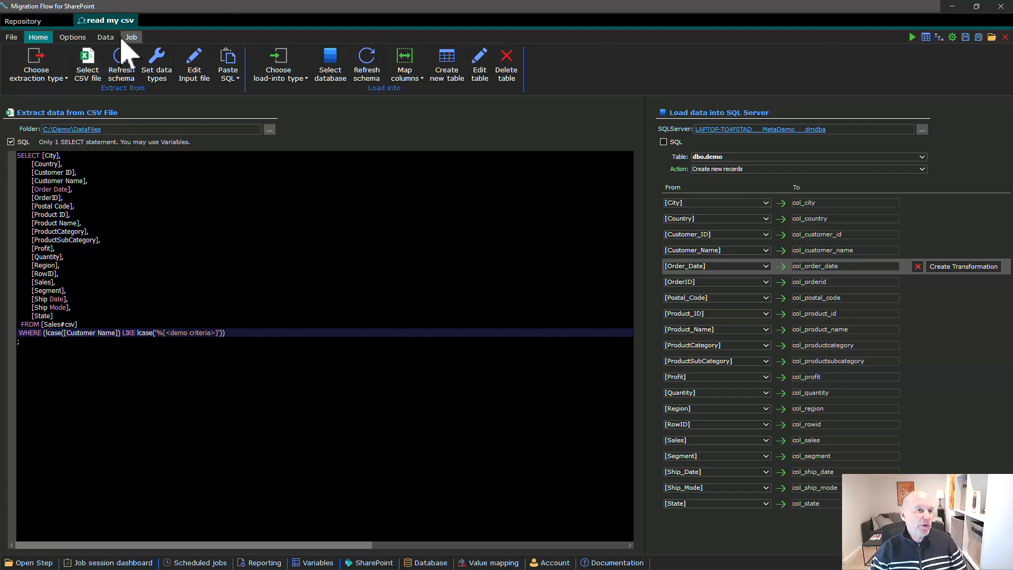
Extract the source data again with the edited SQL to check the rows, and return to the step configuration.
left_click(105, 37)
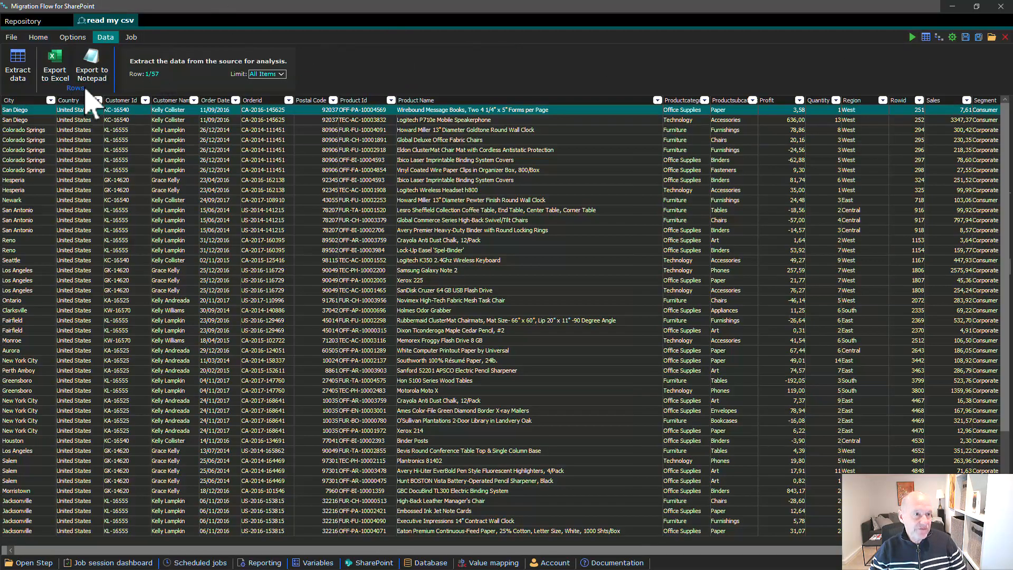
left_click(24, 69)
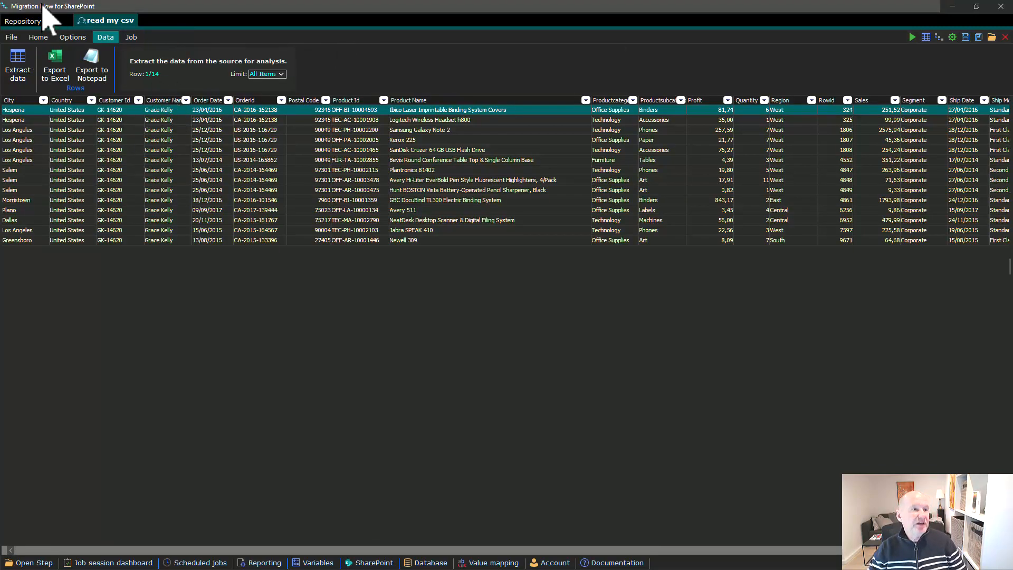
left_click(38, 38)
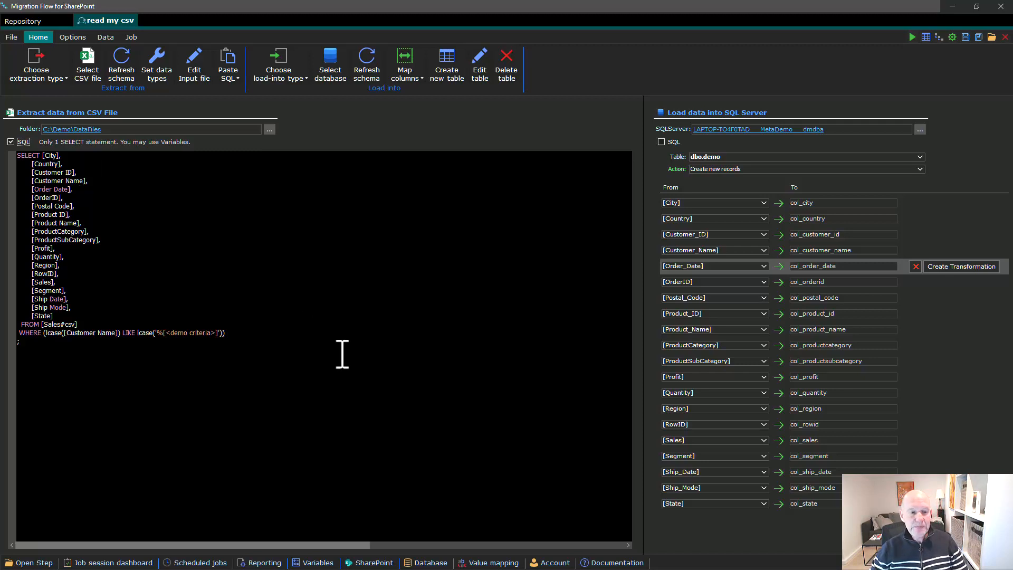
Copy the whole SELECT statement, clear the SQL editor and paste the statement back in.
left_click_drag(247, 343, 11, 151)
key("ctrl+c")
key("Delete")
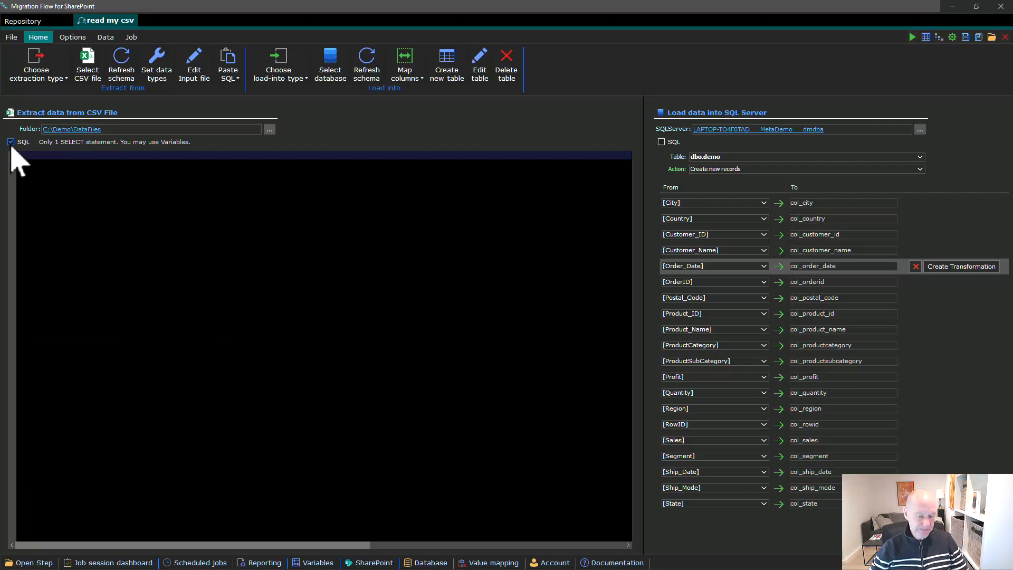
key("ctrl+v")
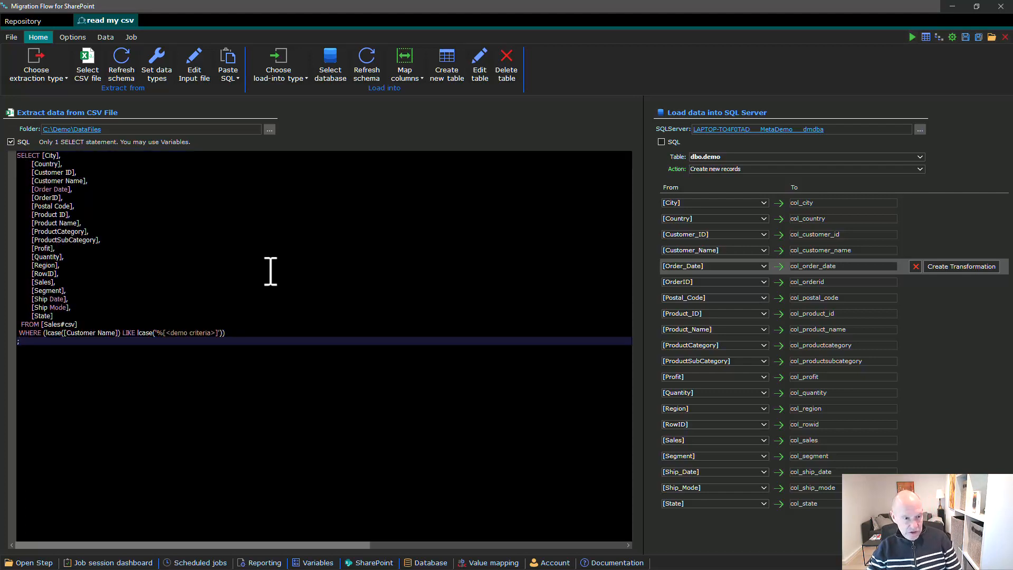
left_click_drag(252, 336, 11, 153)
key("ctrl+c")
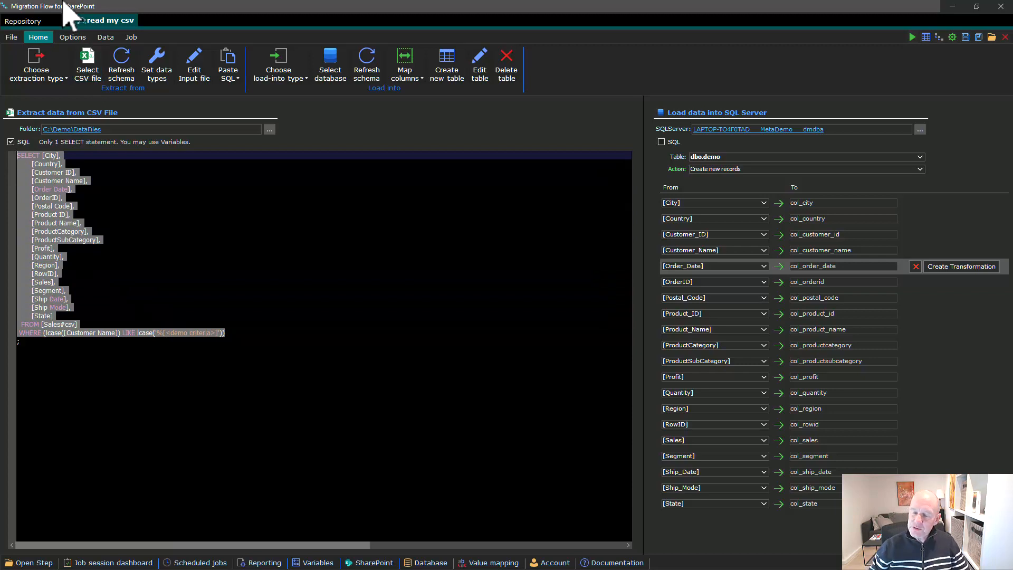
Create a new For-Each Loop step named "fe row do this and rthat" from the repository.
left_click(31, 21)
left_click(346, 97)
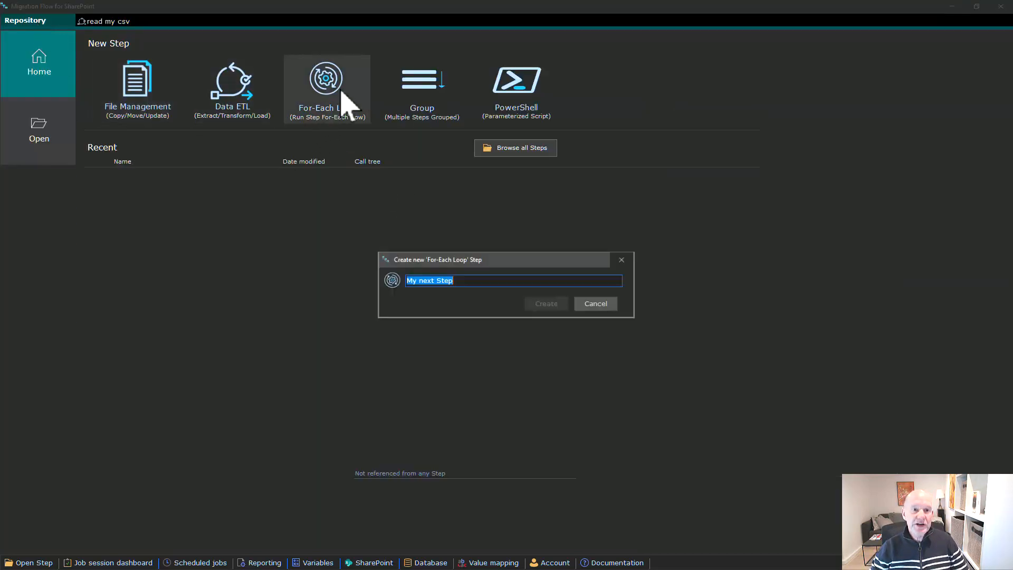
type("fe row do this and rthat")
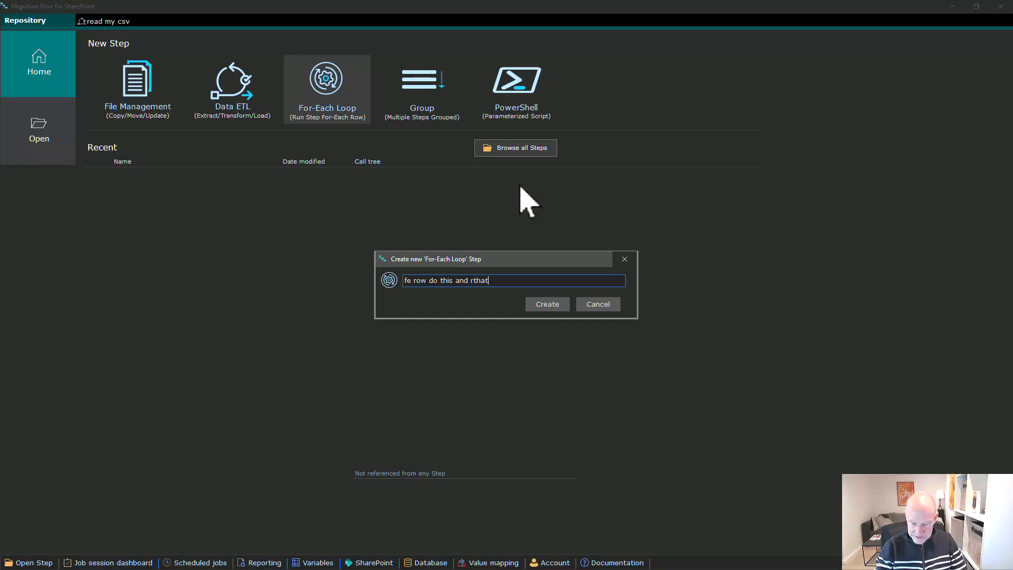
key("Return")
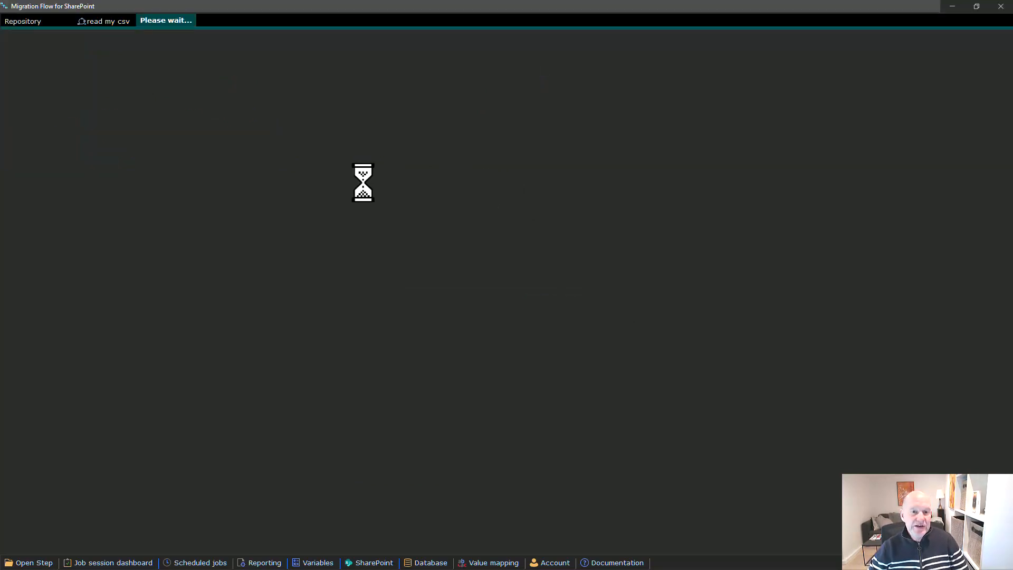
Set the loop step's extraction type to CSV file and select Sales.csv as the source.
left_click(34, 73)
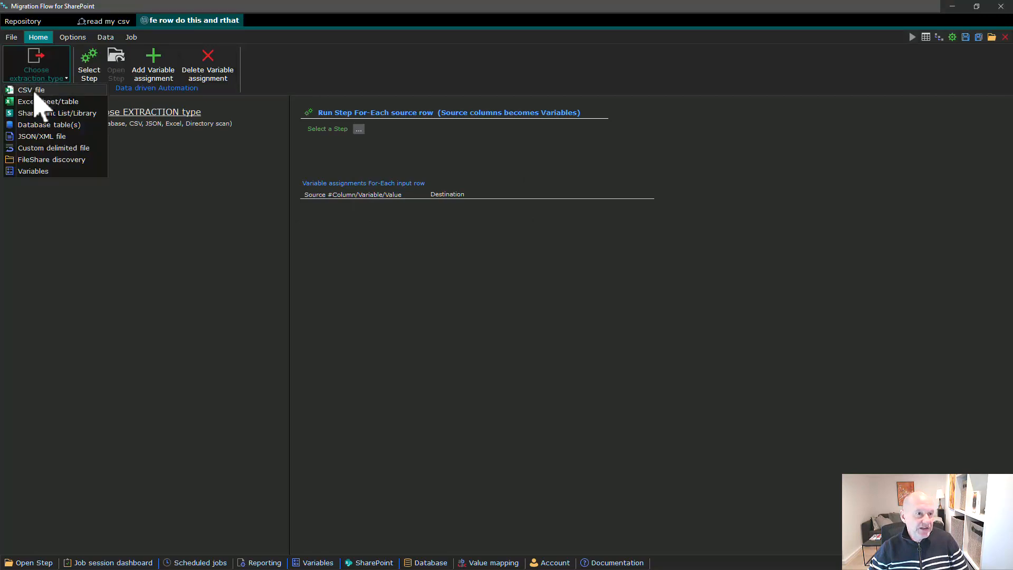
left_click(34, 91)
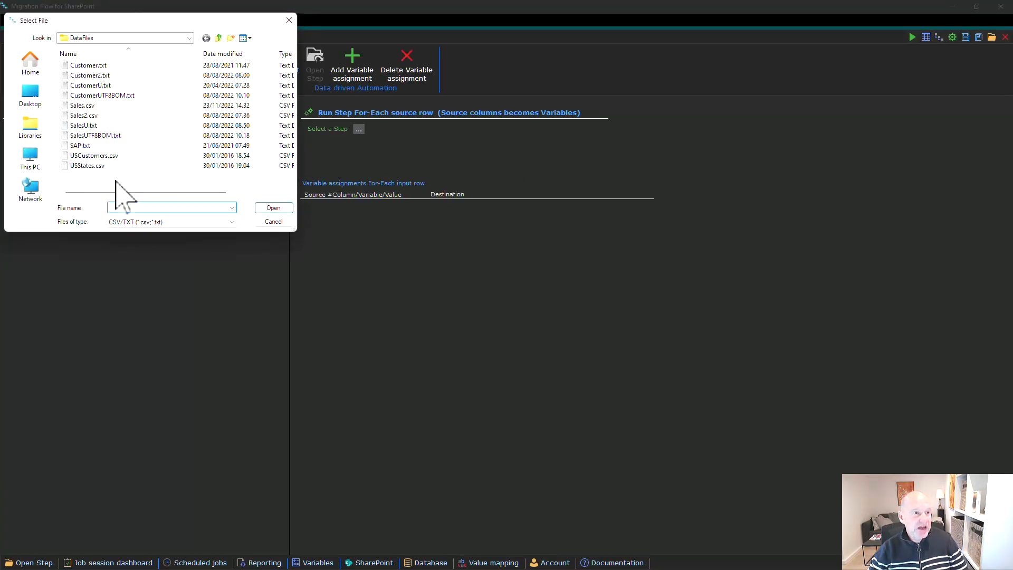
double_click(80, 105)
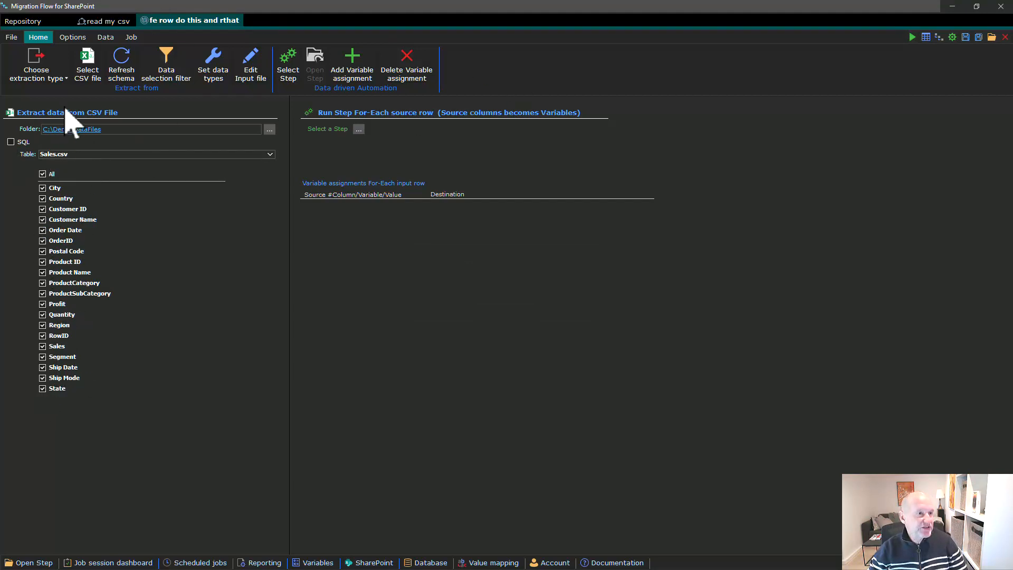
Switch the loop step's source to SQL and replace the statement with the copied SELECT that filters Customer Name by the demo criteria variable.
left_click(12, 141)
left_click_drag(117, 408, 18, 155)
key("ctrl+v")
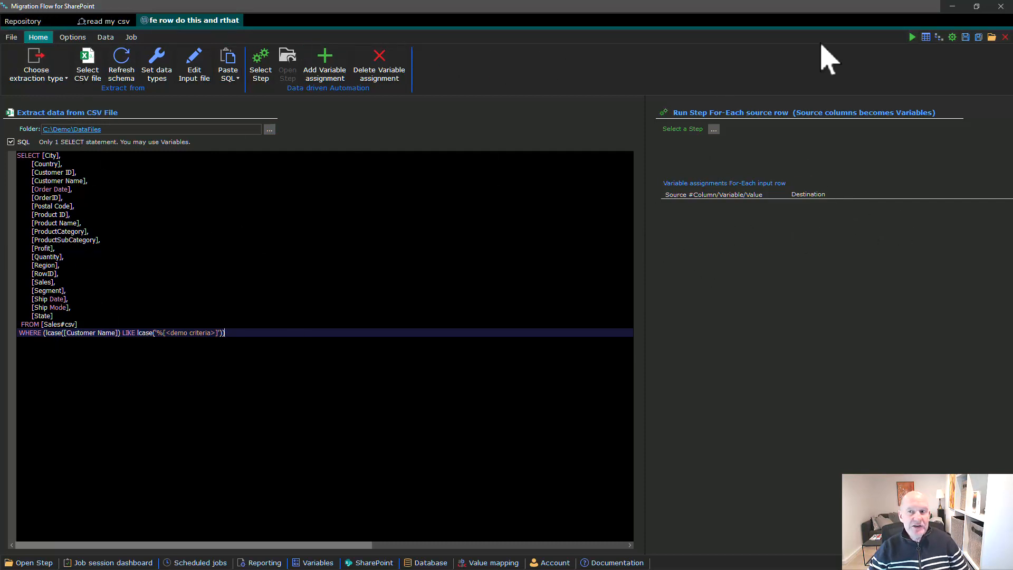
Run the For-Each Loop step in silent mode and expand the first source row's message in the session log.
left_click(913, 38)
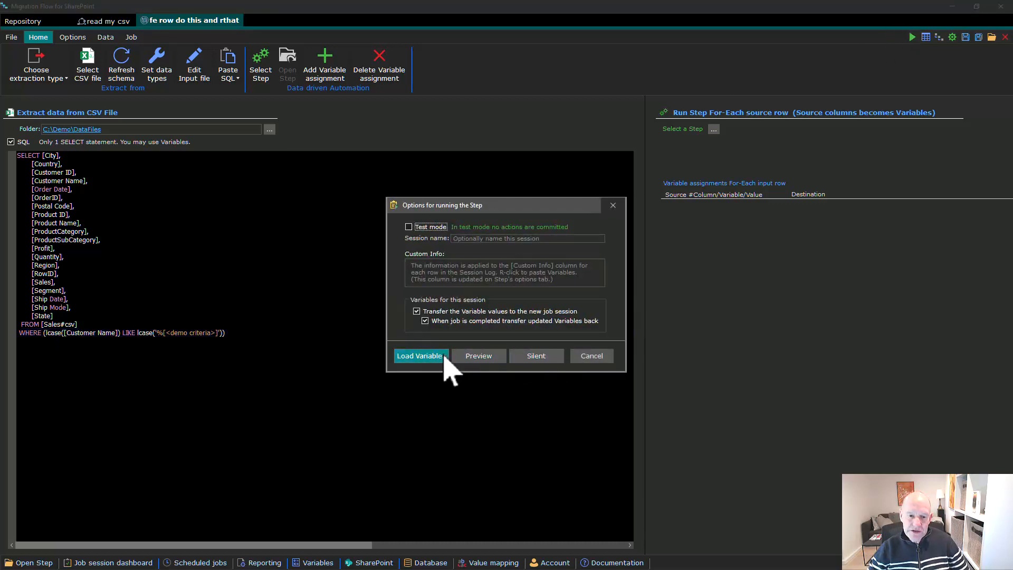
left_click(541, 359)
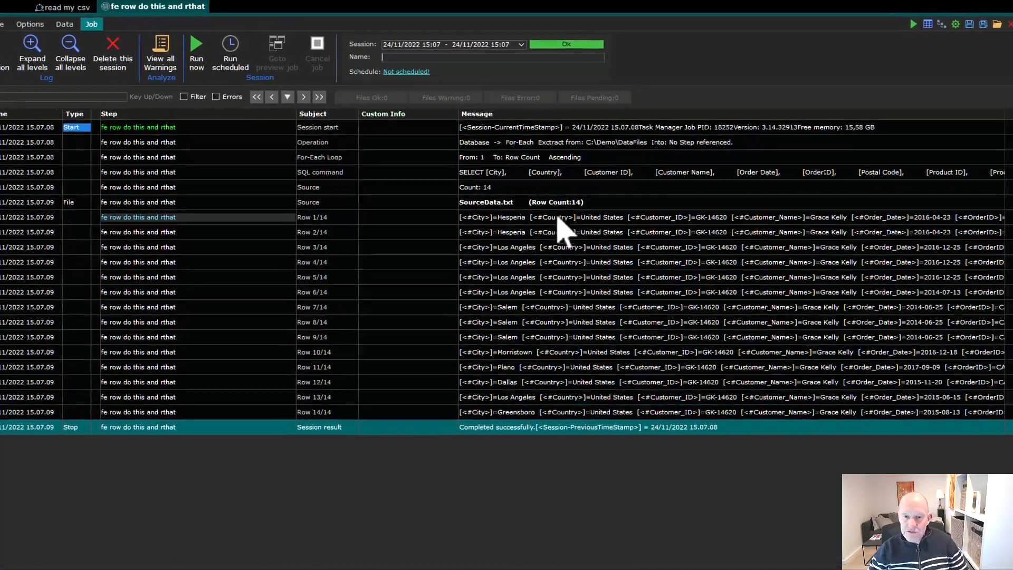
left_click(558, 218)
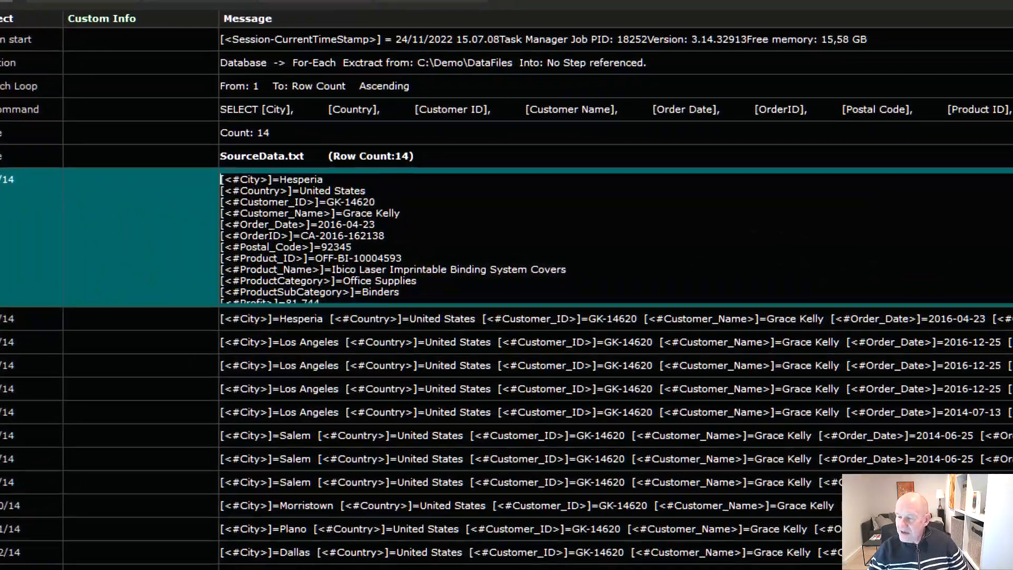
Examine the column variables such as #Quantity and #Region in the first row's message, check row 5, and return to the step configuration.
scroll(878, 259, "down", 2)
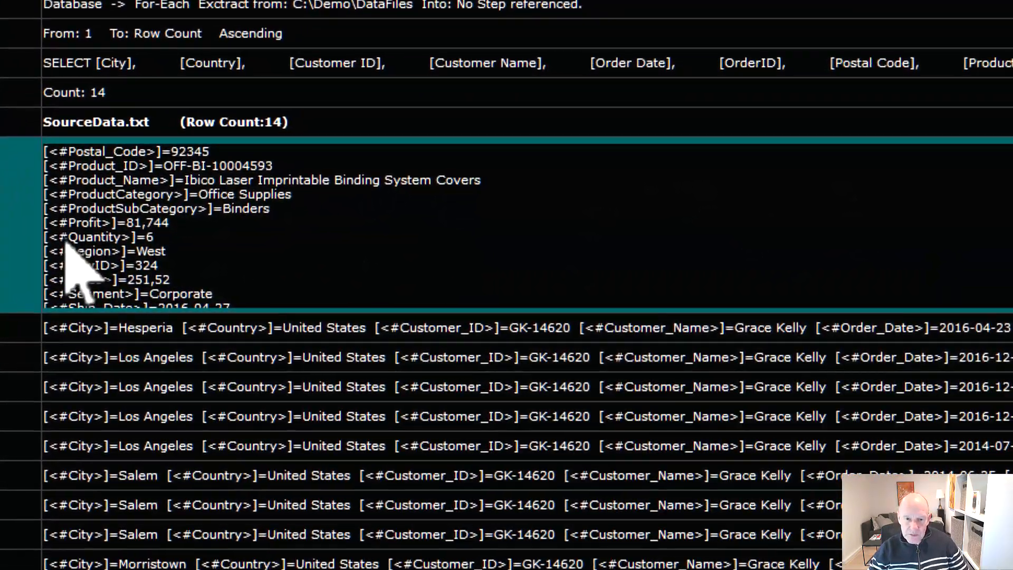
left_click_drag(61, 240, 113, 249)
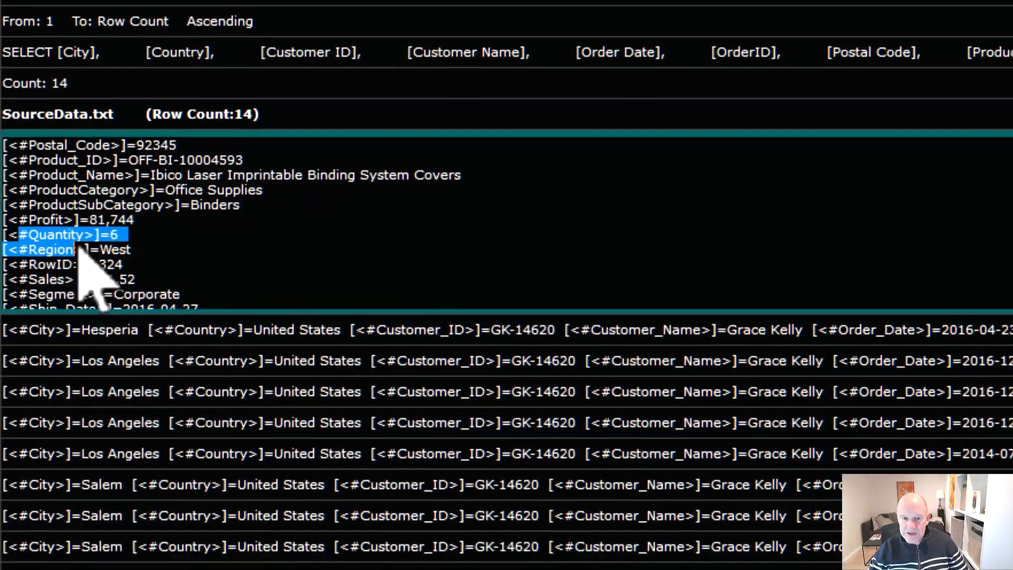
left_click(112, 251)
left_click_drag(17, 251, 81, 251)
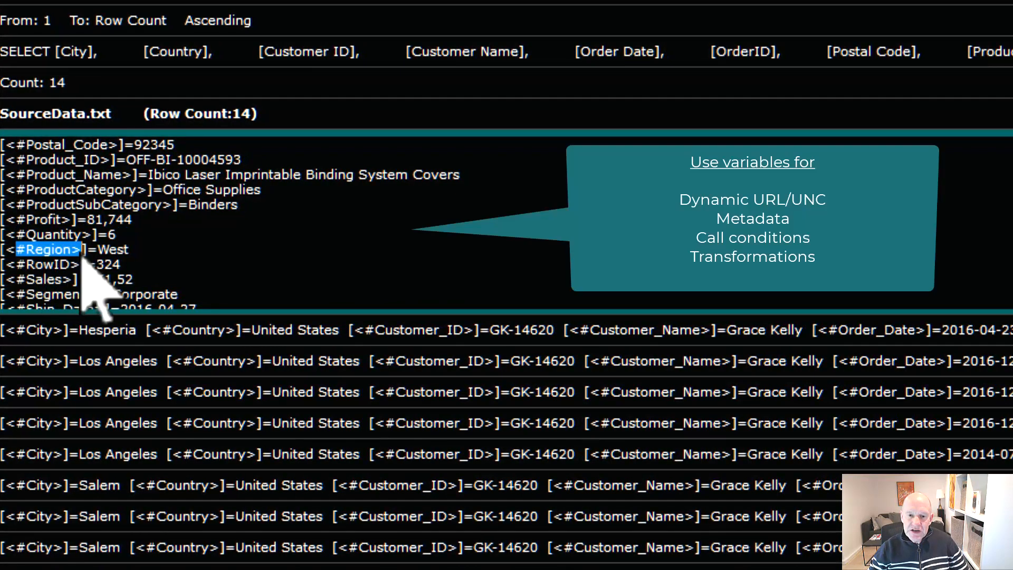
left_click(248, 422)
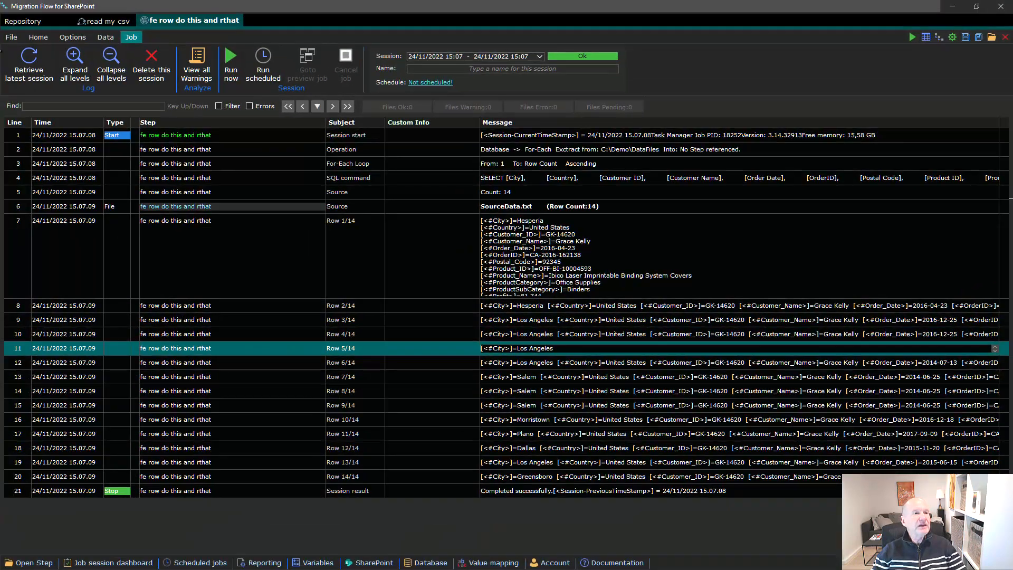
left_click(44, 39)
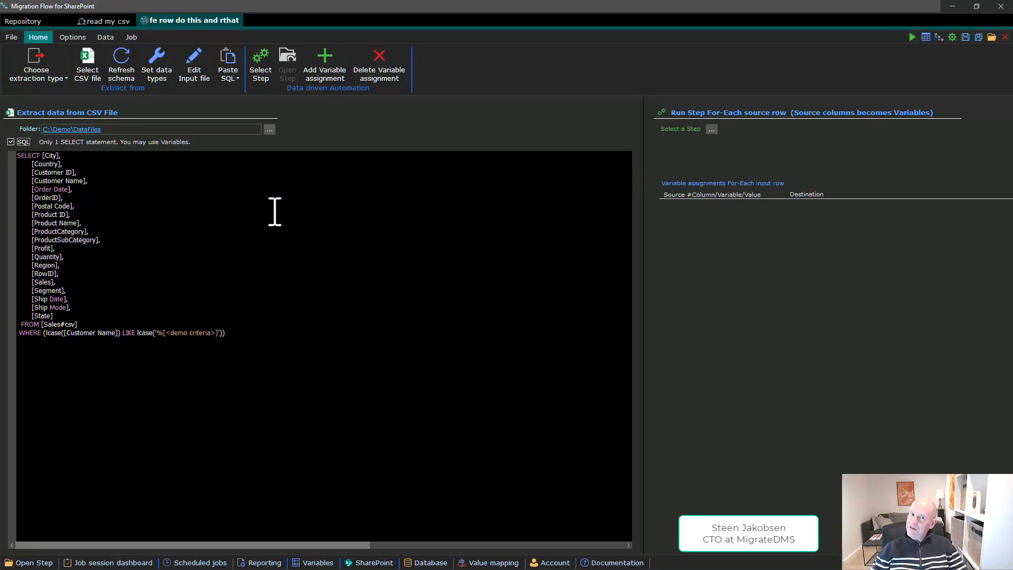